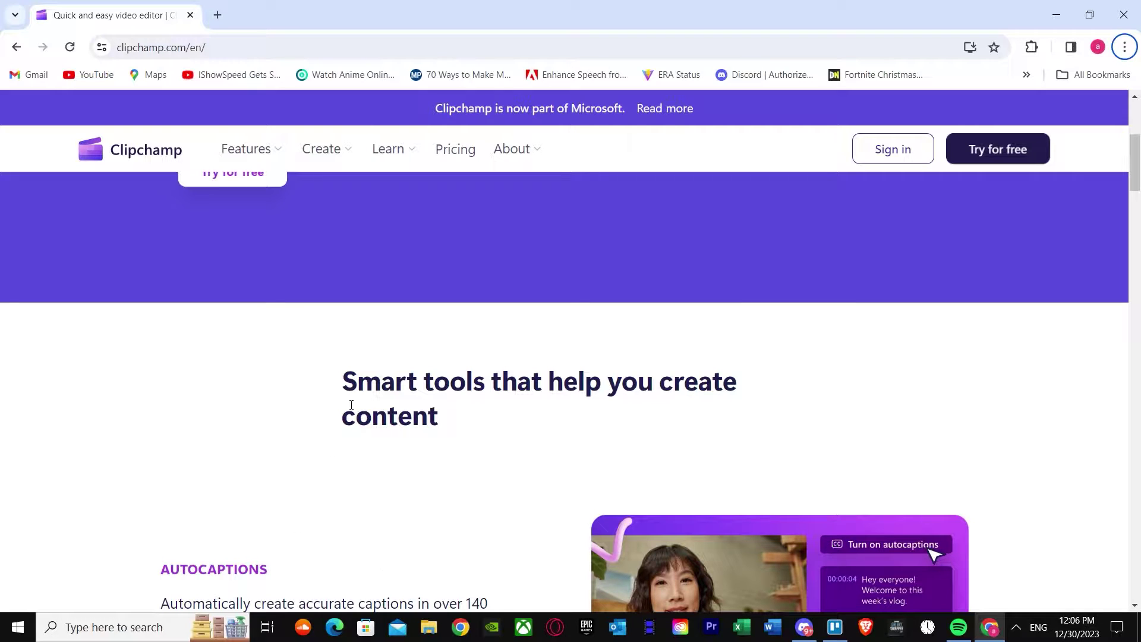
# Look through the Clipchamp homepage, from the smart tools section to the royalty-free elements and watermark-free video creation sections
pyautogui.scroll(5, 368, 296)
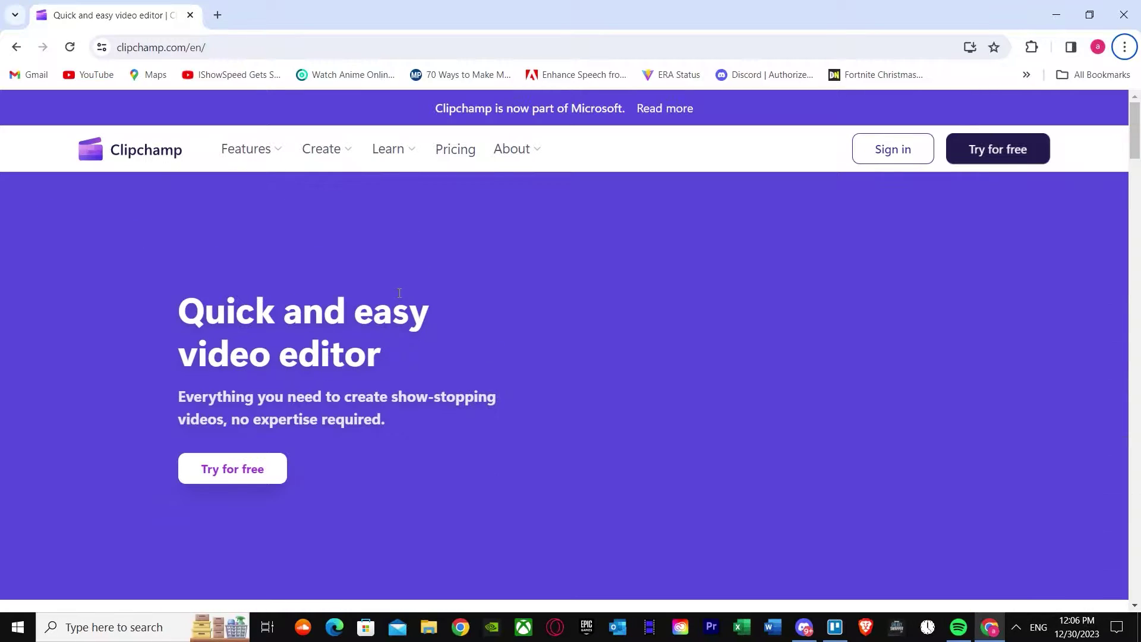
pyautogui.scroll(-7, 371, 209)
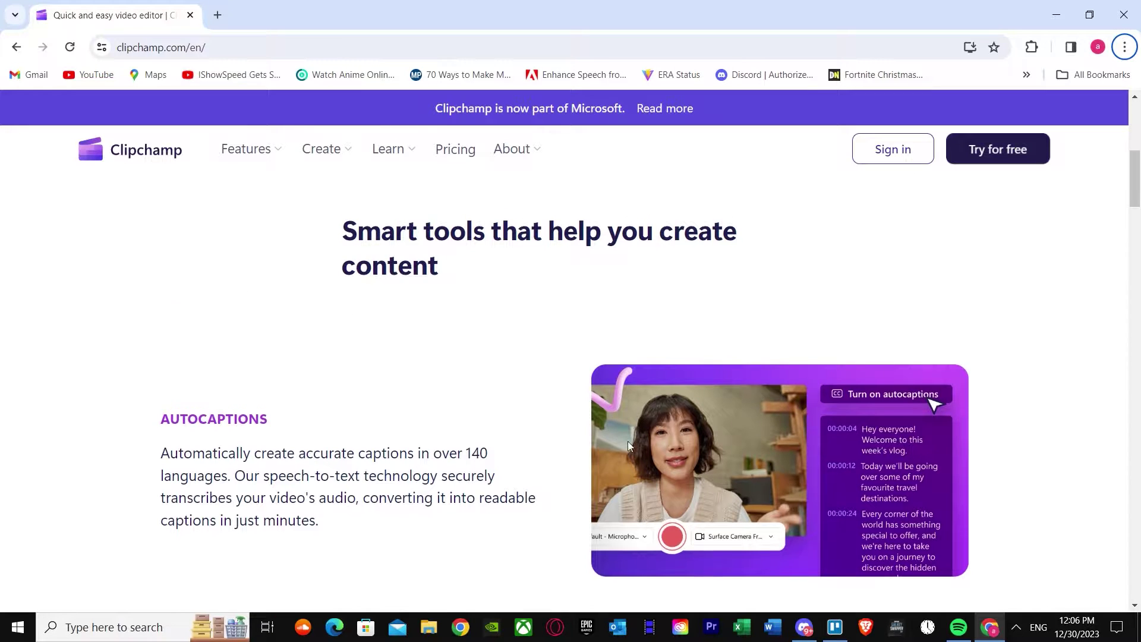
pyautogui.scroll(-7, 421, 431)
pyautogui.scroll(-5, 441, 480)
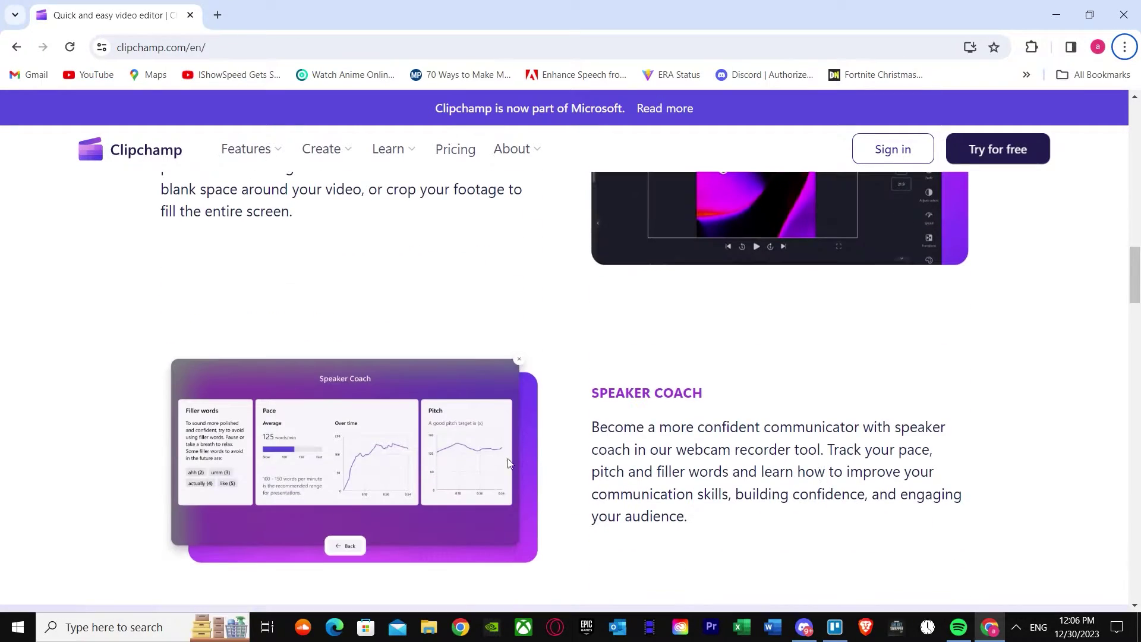
pyautogui.scroll(-5, 469, 346)
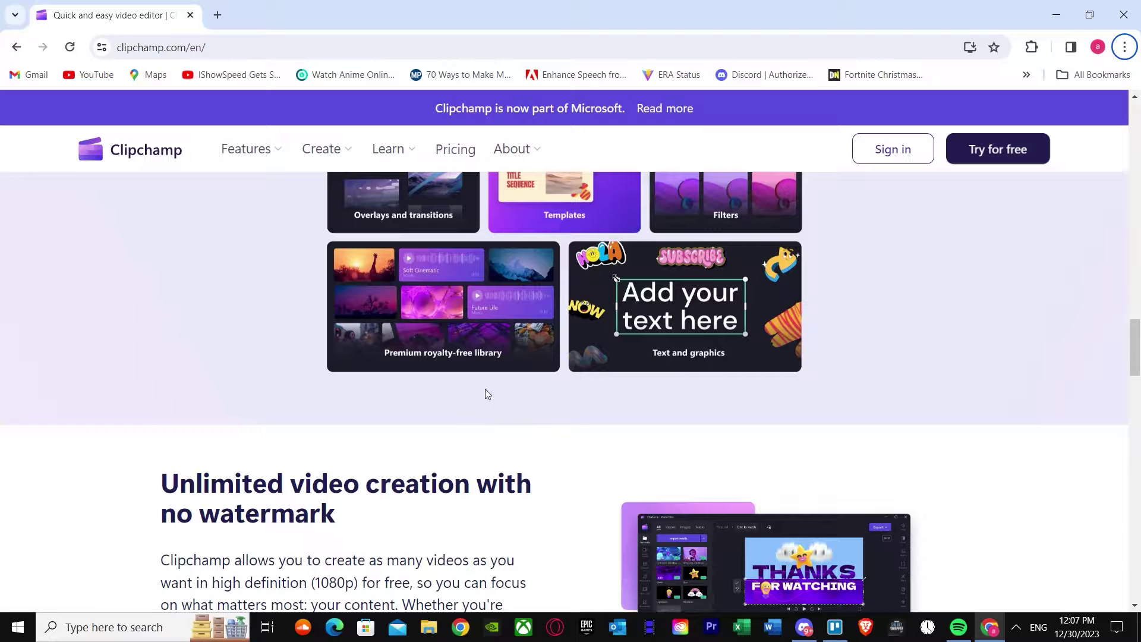
pyautogui.scroll(-4, 503, 374)
pyautogui.scroll(10, 359, 433)
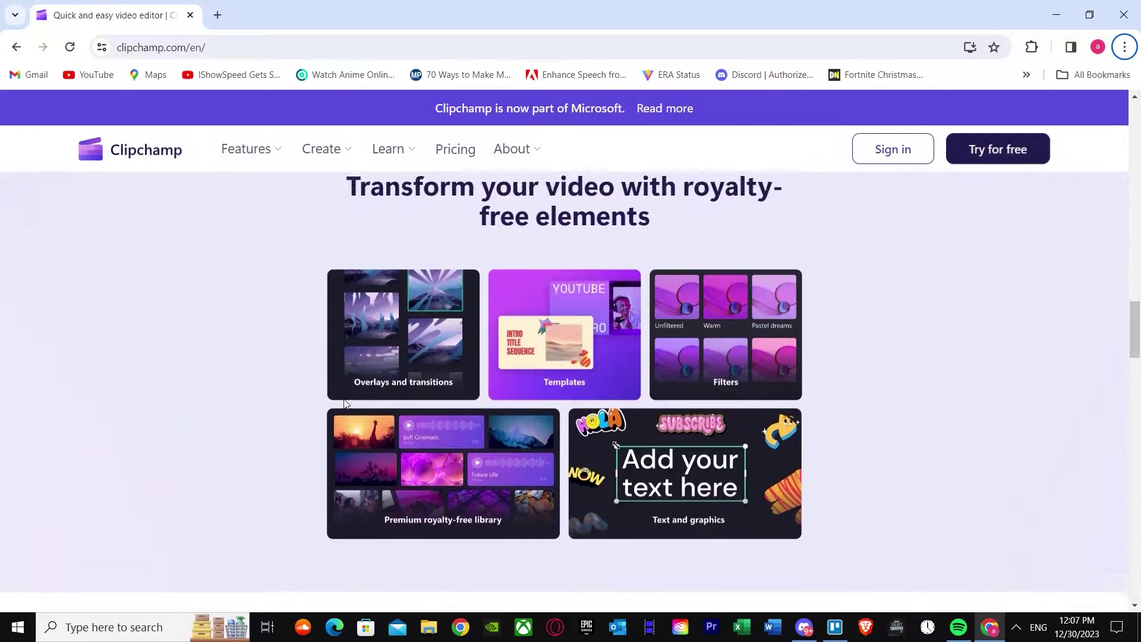
pyautogui.scroll(15, 350, 353)
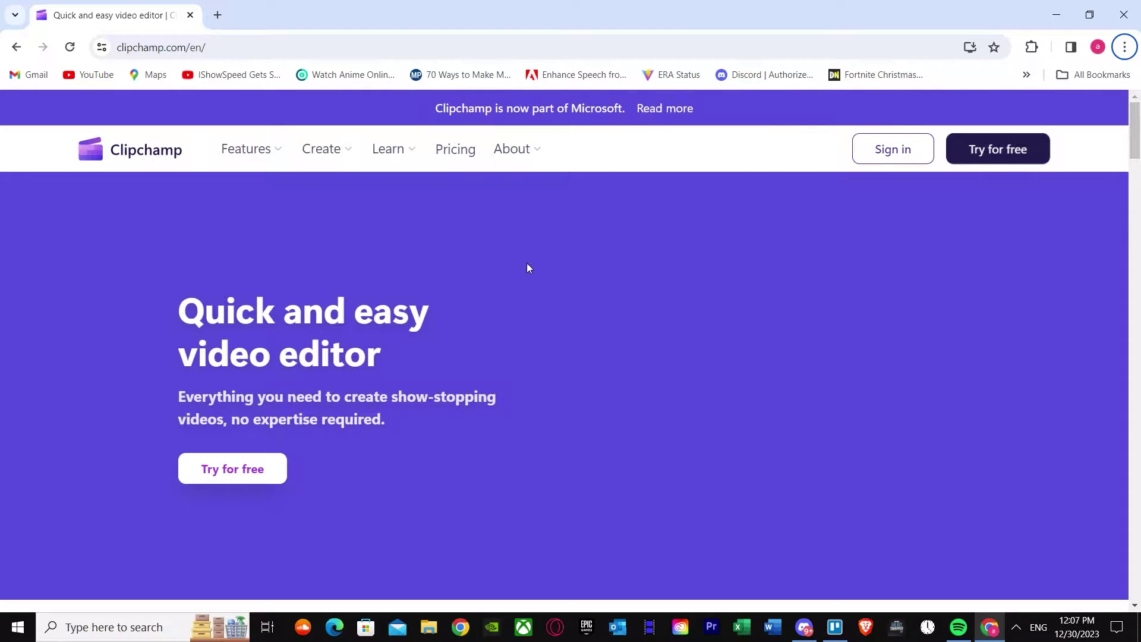
# Open the Clipchamp pricing page and compare the features and monthly prices of the Free and Premium plans
pyautogui.click(465, 164)
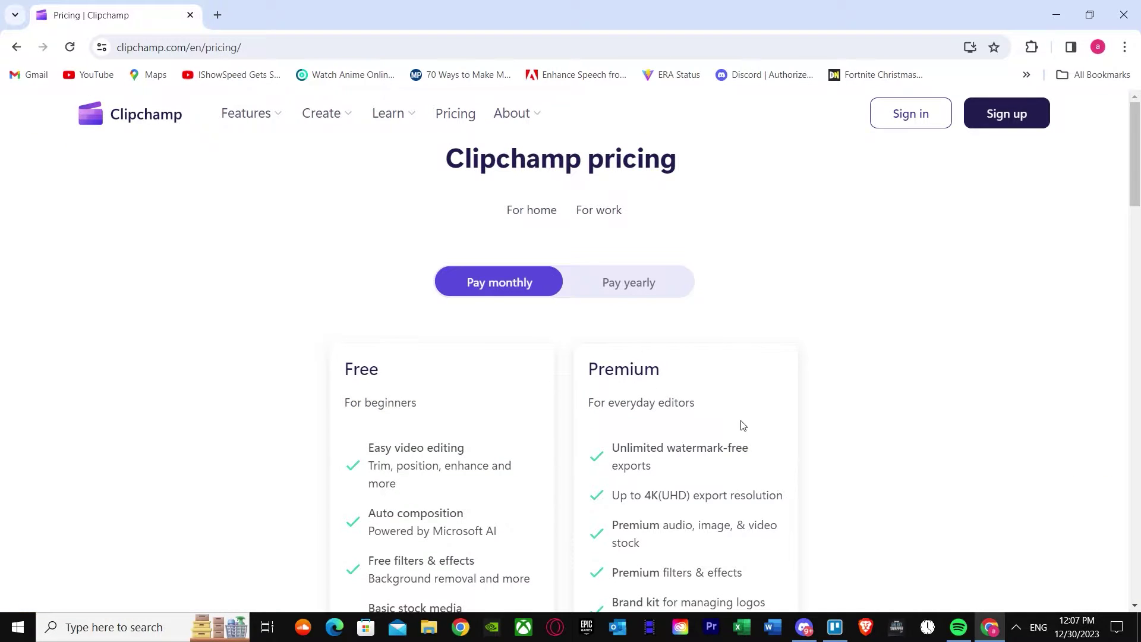
pyautogui.scroll(-2, 755, 431)
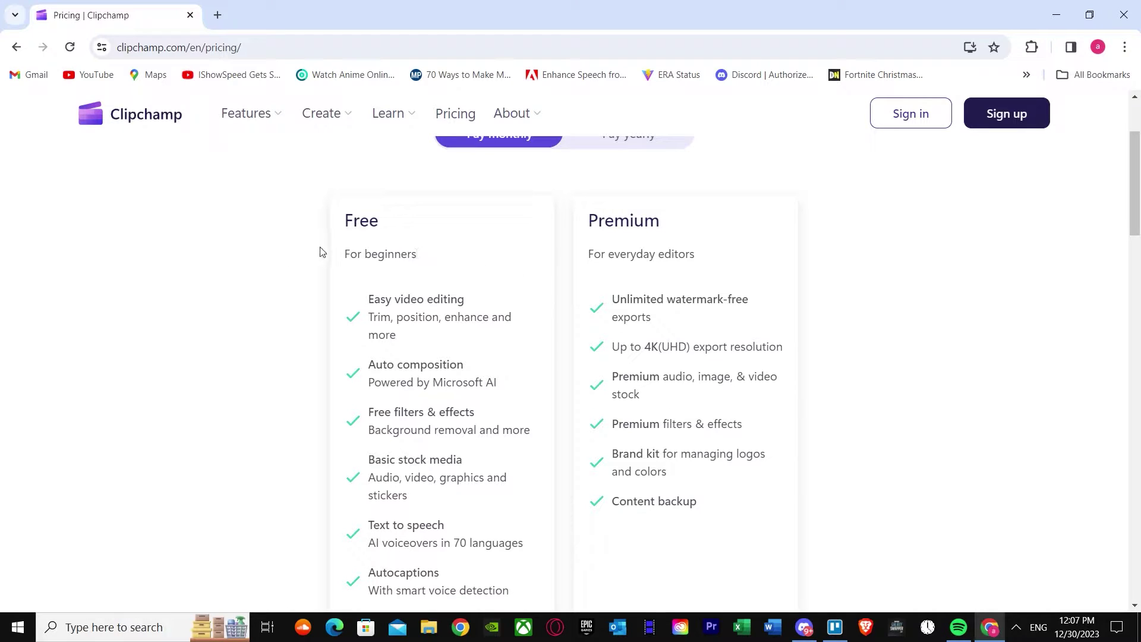
pyautogui.scroll(-1, 398, 294)
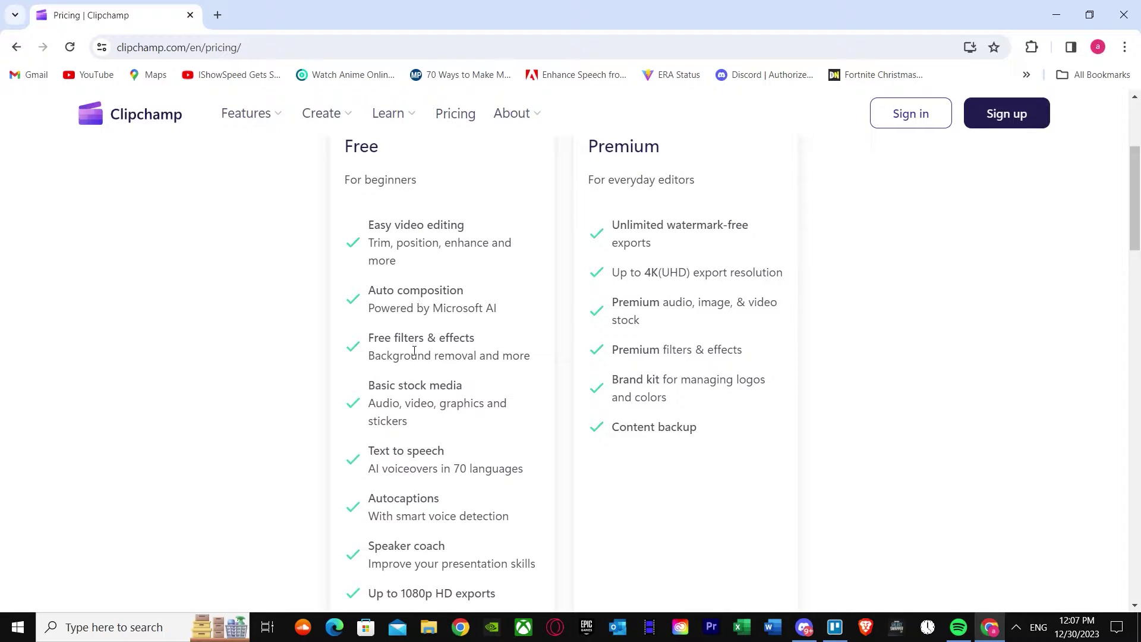
pyautogui.scroll(-1, 417, 357)
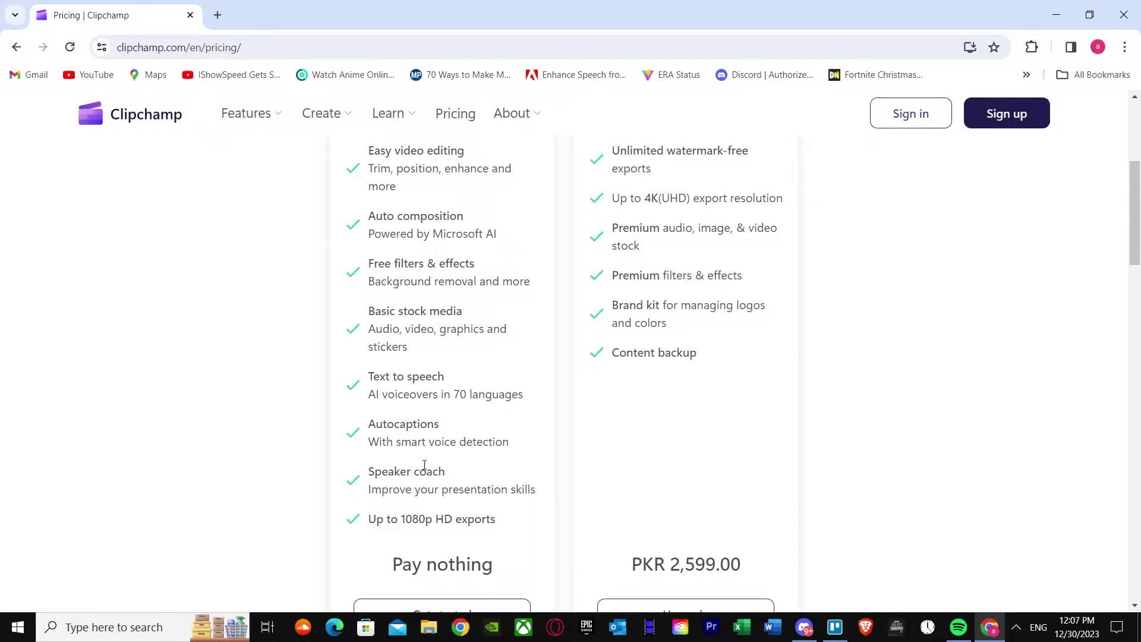
pyautogui.scroll(-1, 430, 512)
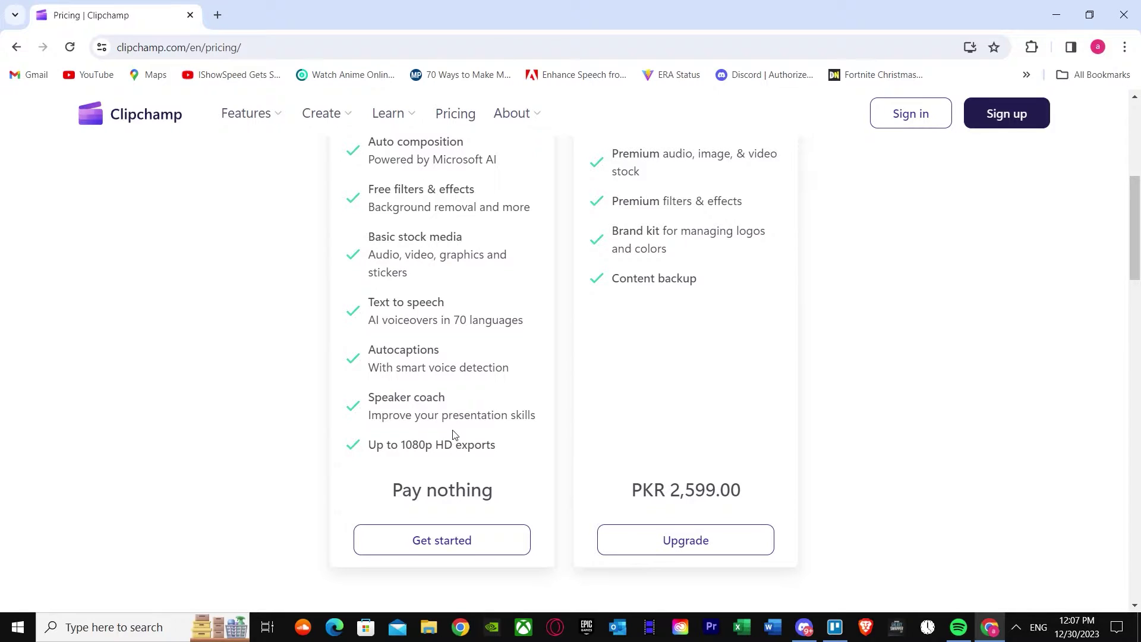
pyautogui.scroll(5, 453, 435)
pyautogui.scroll(-1, 504, 438)
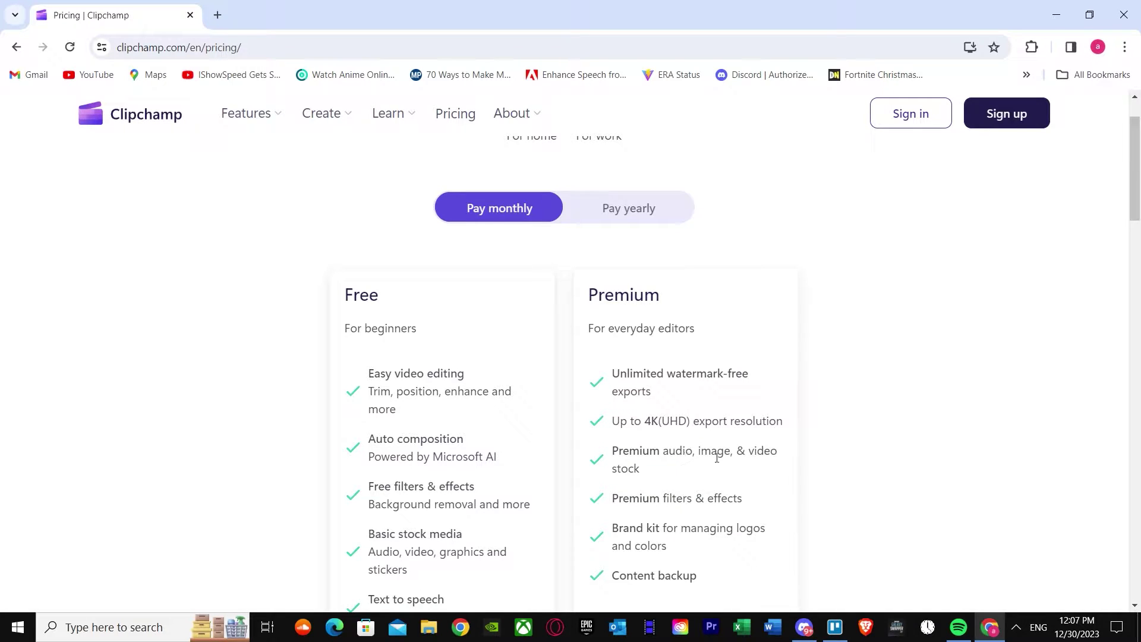
pyautogui.scroll(-1, 649, 500)
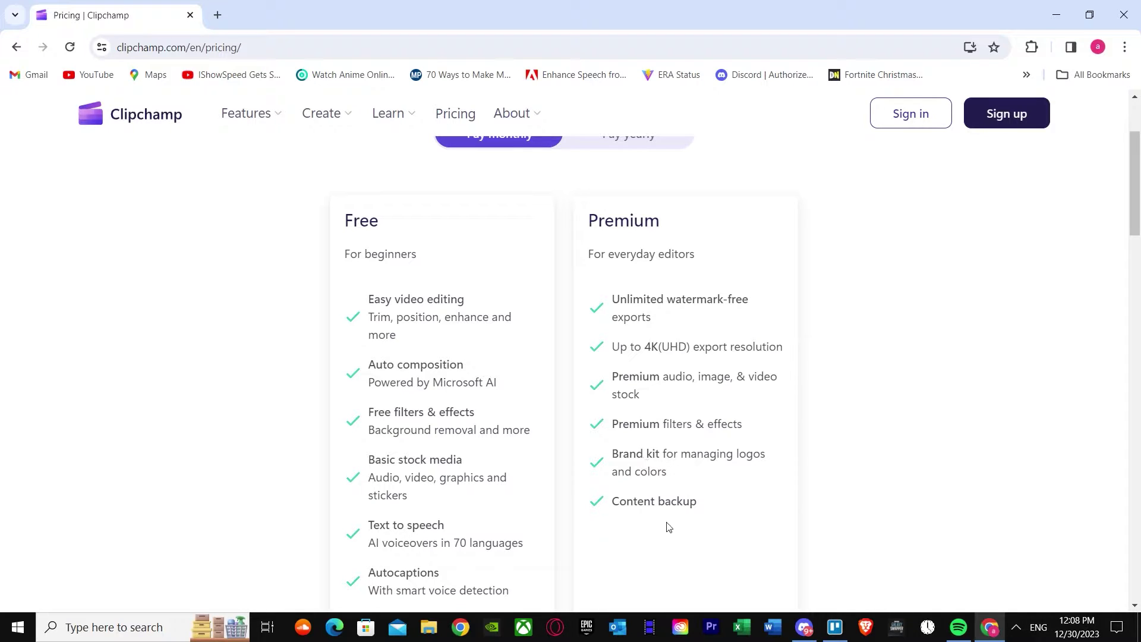
pyautogui.scroll(2, 565, 326)
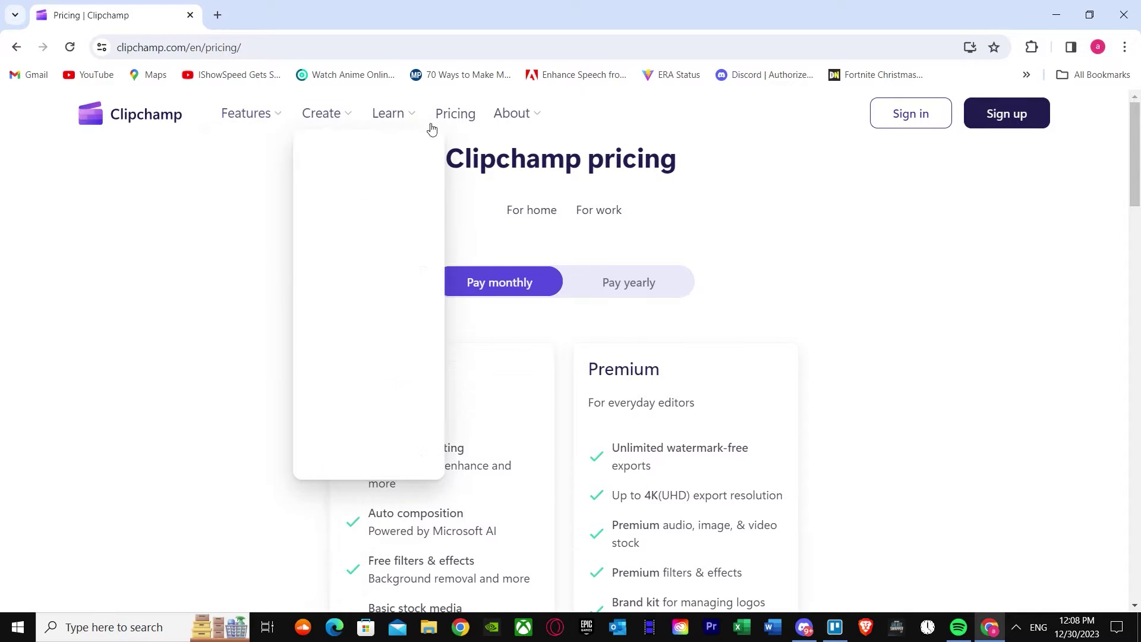
# Sign in to Clipchamp from the pricing page to reach the account's home page
pyautogui.click(909, 119)
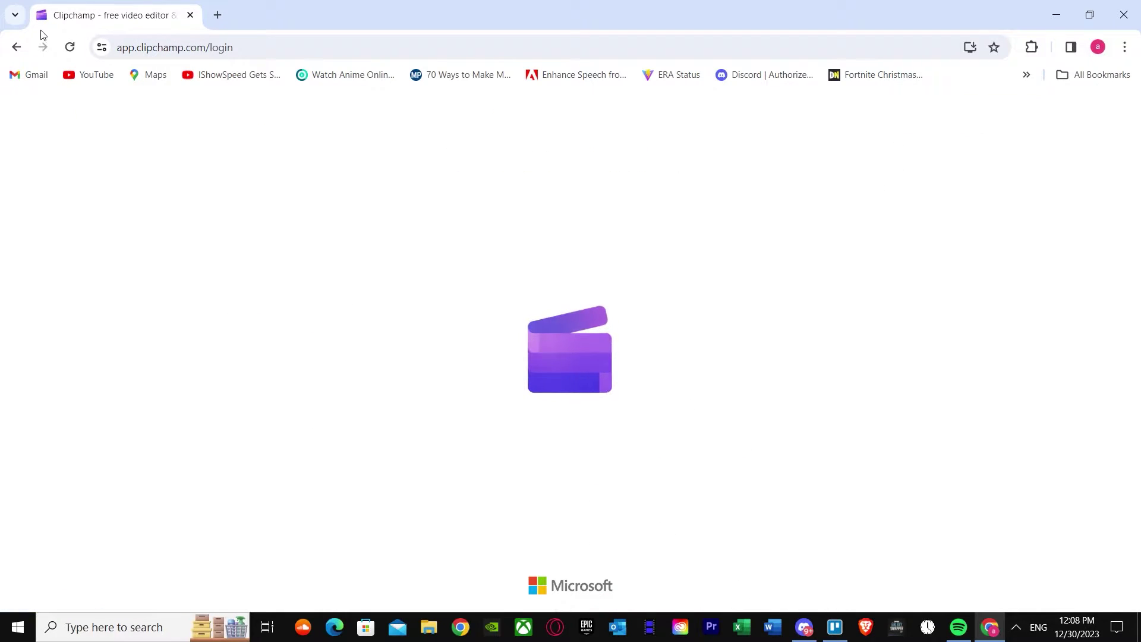
pyautogui.click(20, 42)
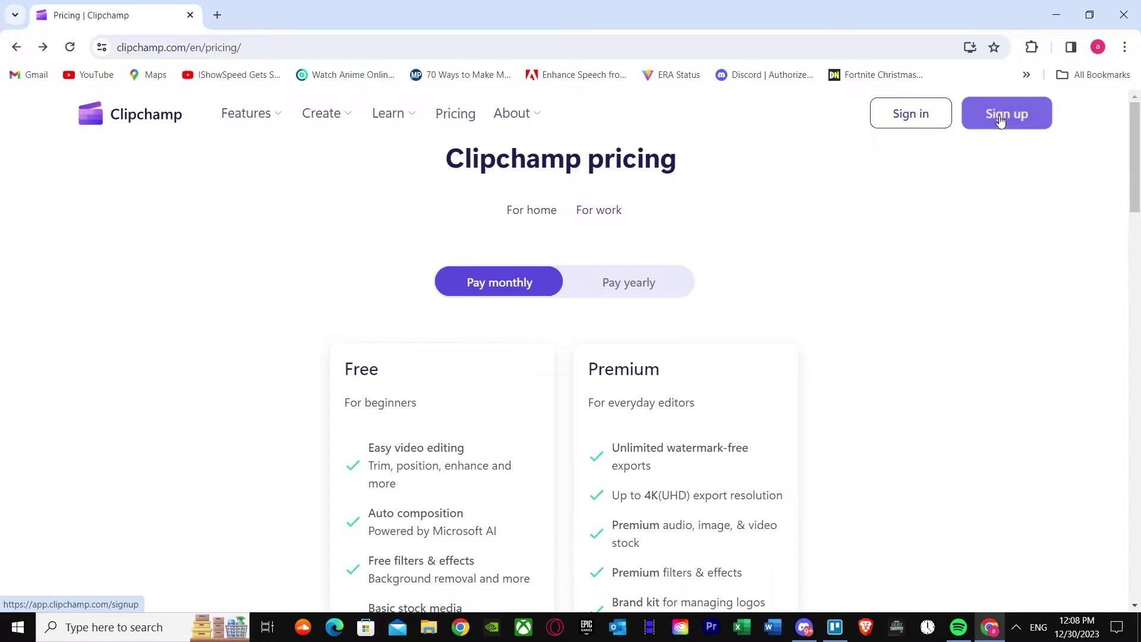
pyautogui.click(903, 109)
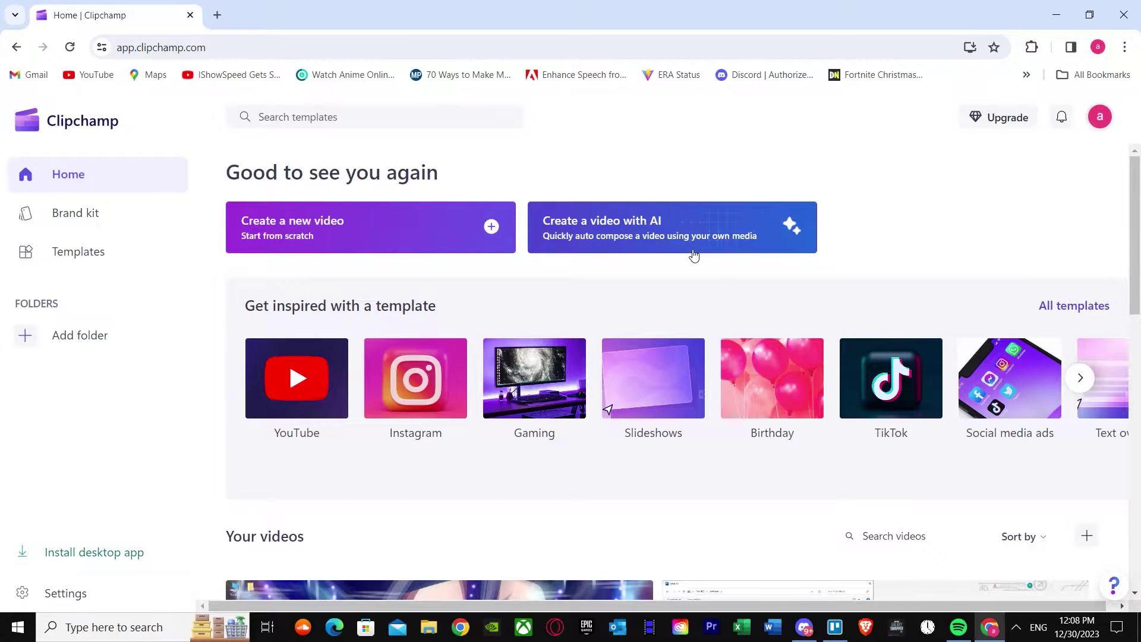
# Create a new video from scratch and dismiss the introductory tip about adding multiple transitions
pyautogui.scroll(-10, 694, 285)
pyautogui.scroll(5, 502, 351)
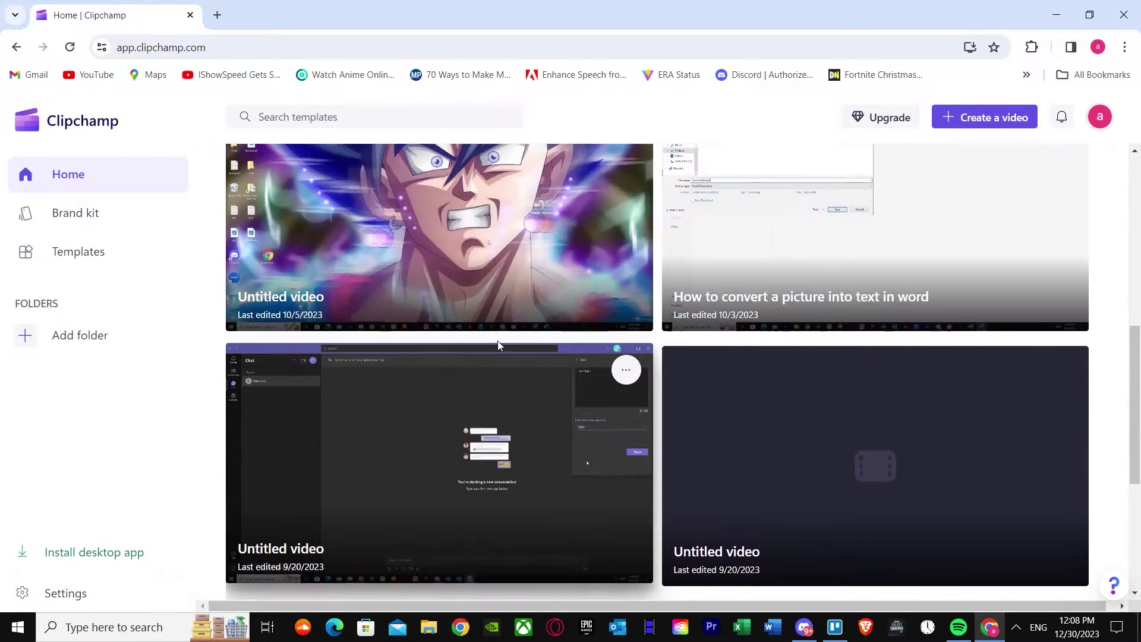
pyautogui.scroll(5, 497, 341)
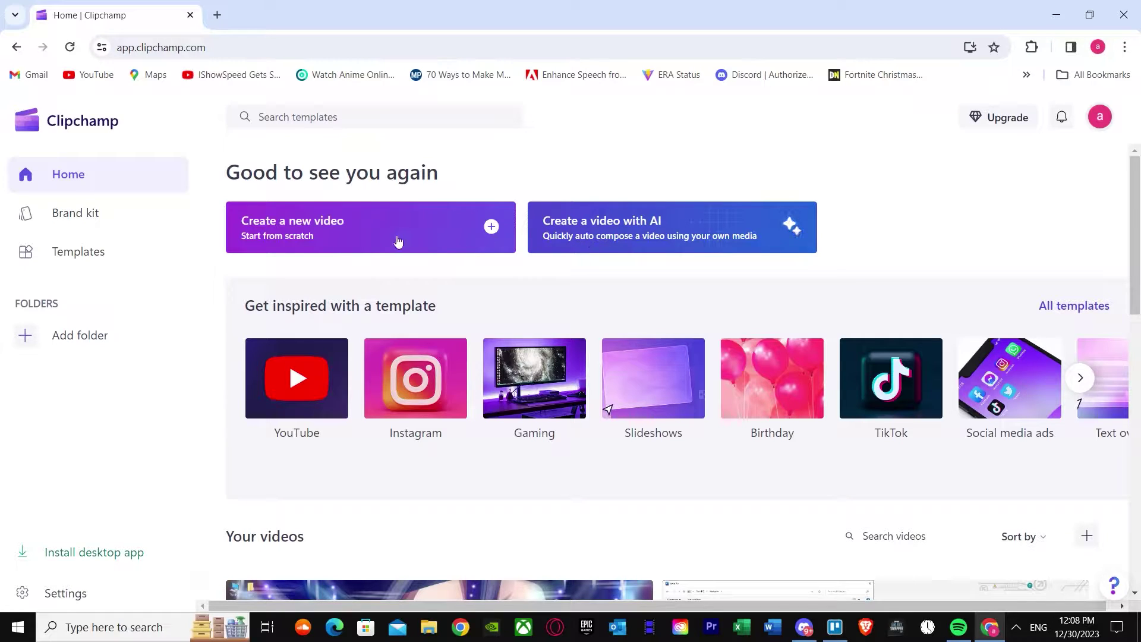
pyautogui.click(481, 235)
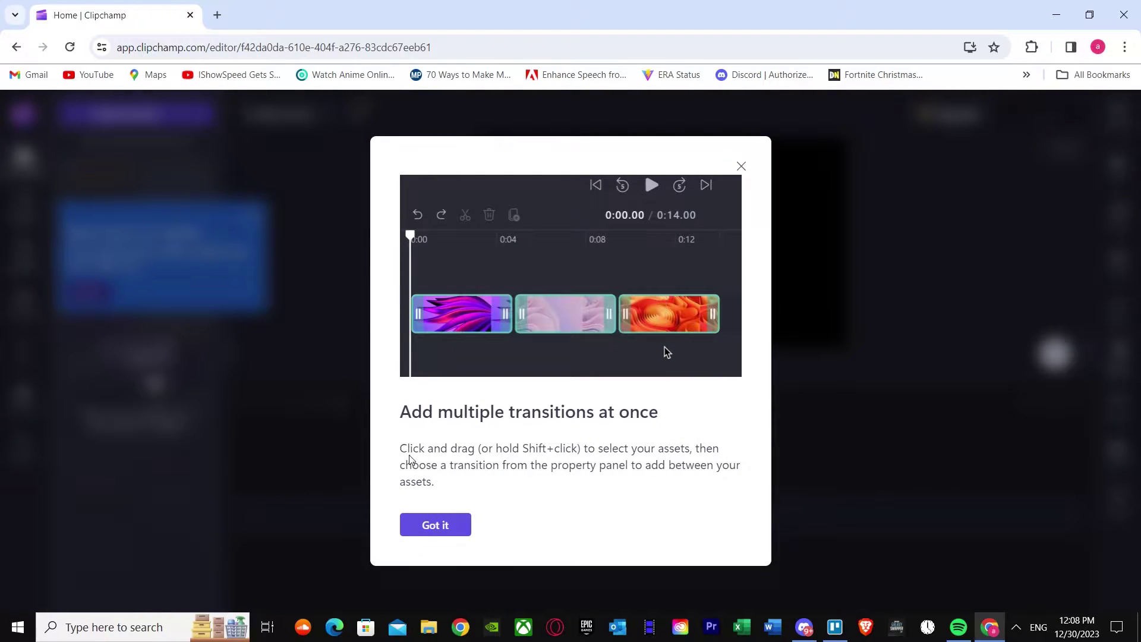
pyautogui.click(451, 525)
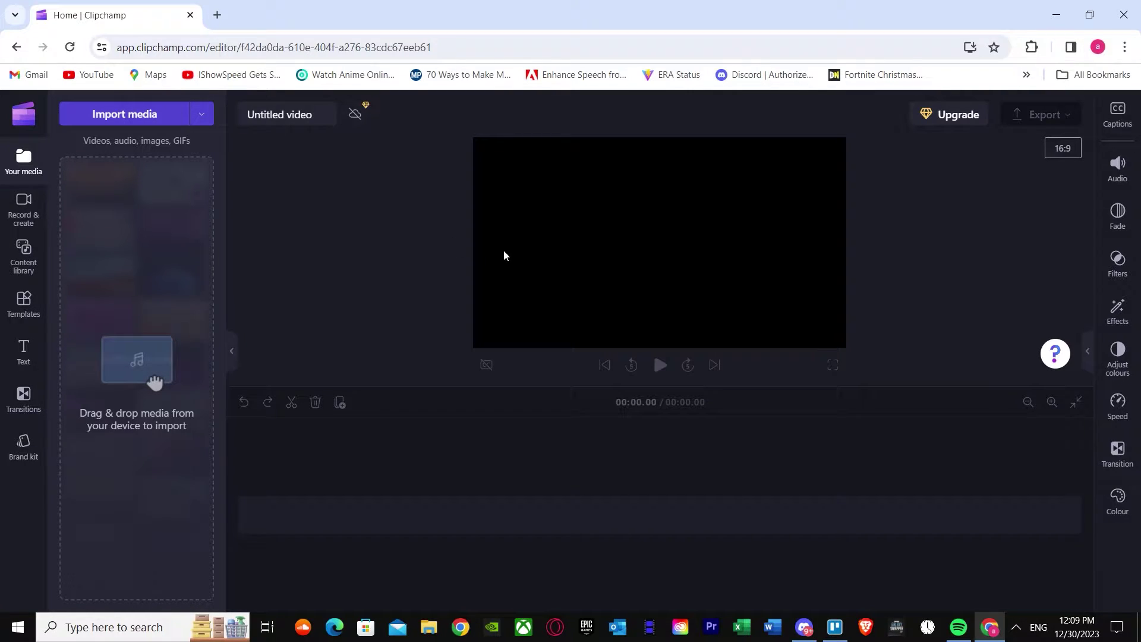
pyautogui.click(120, 119)
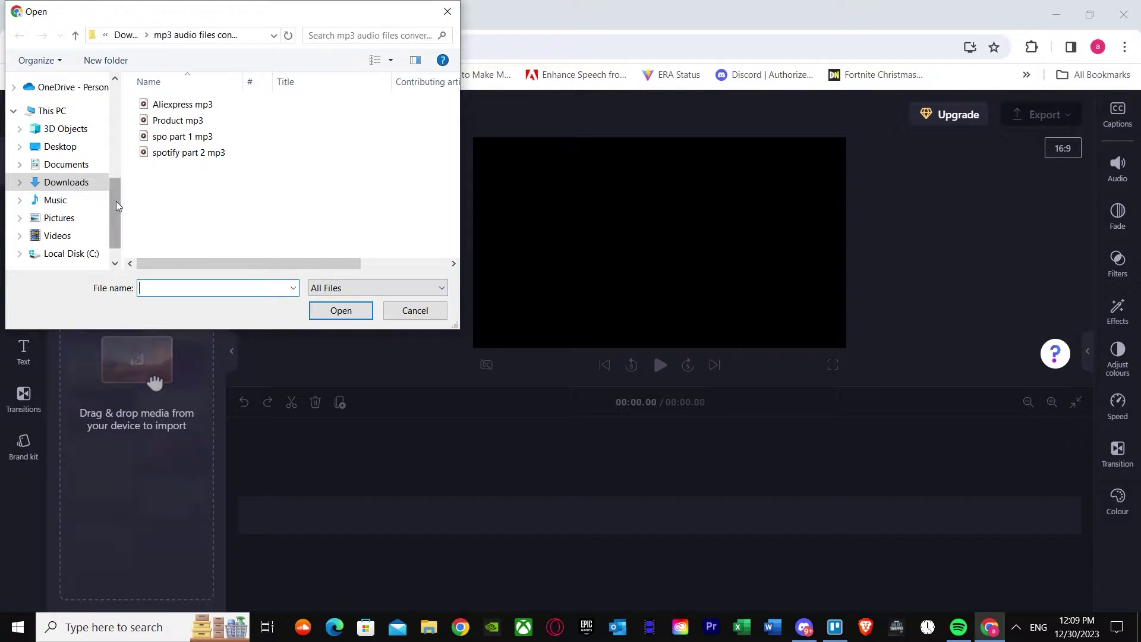
pyautogui.scroll(5, 107, 197)
pyautogui.click(70, 117)
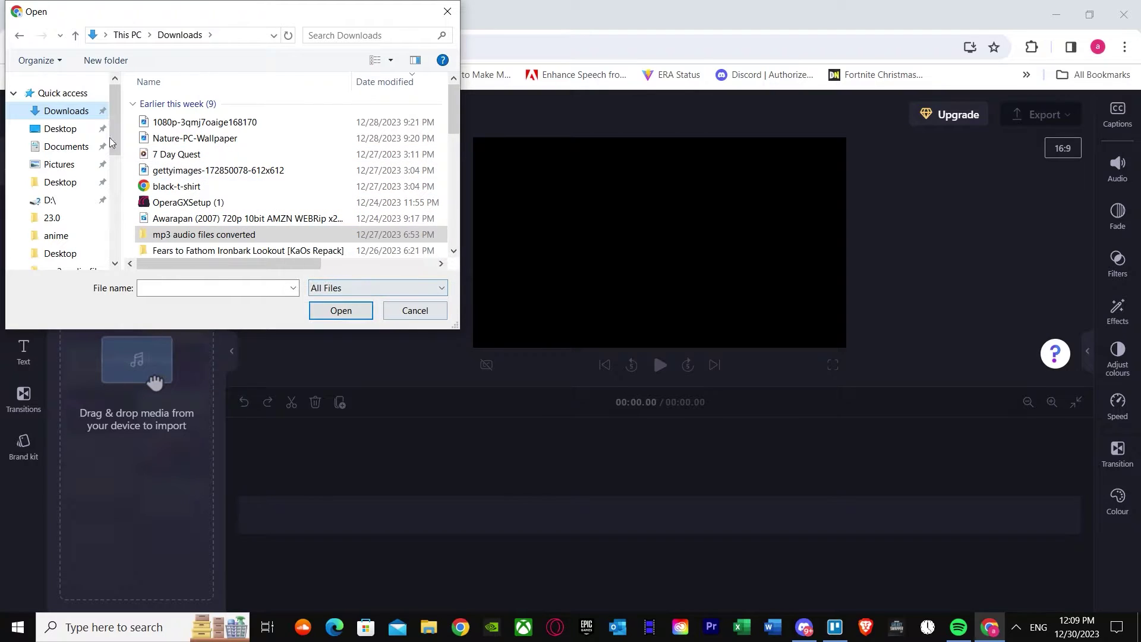
pyautogui.scroll(-5, 230, 196)
pyautogui.scroll(2, 229, 196)
pyautogui.scroll(-1, 230, 202)
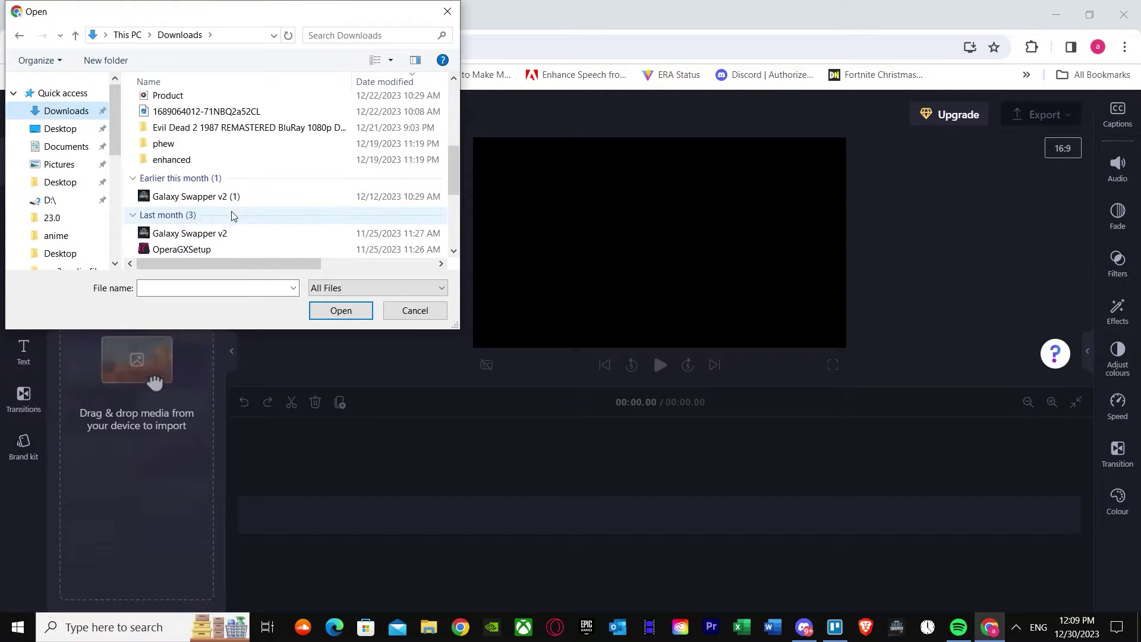
pyautogui.click(410, 311)
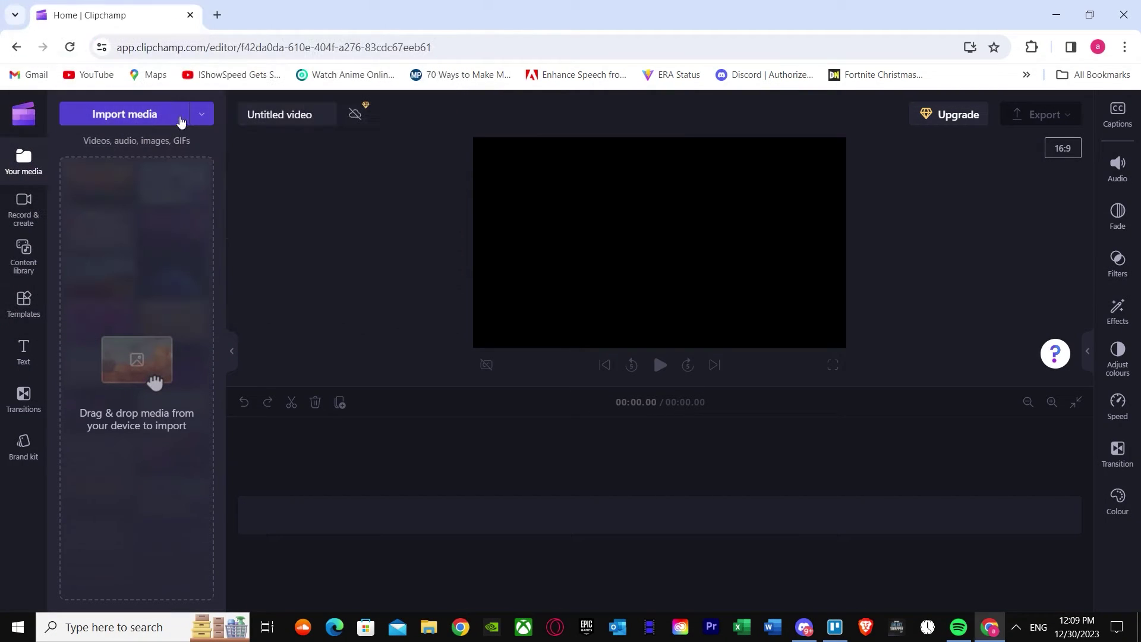
# Search Google for "free superhero images" in a new browser tab and look over the image results
pyautogui.click(217, 15)
pyautogui.click(222, 44)
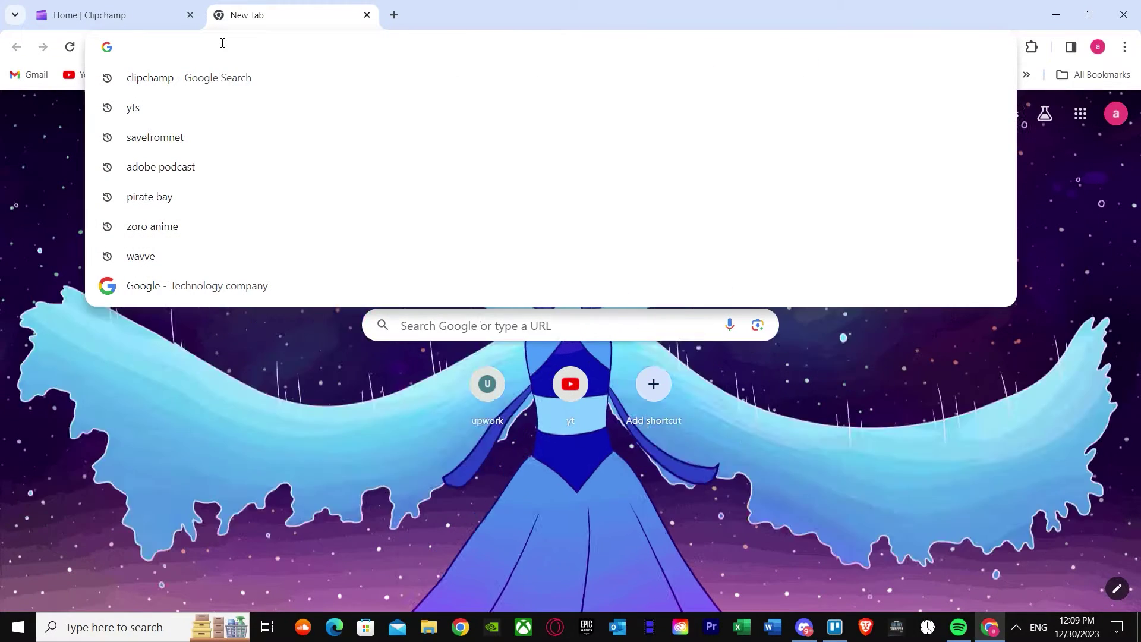
pyautogui.write('free ')
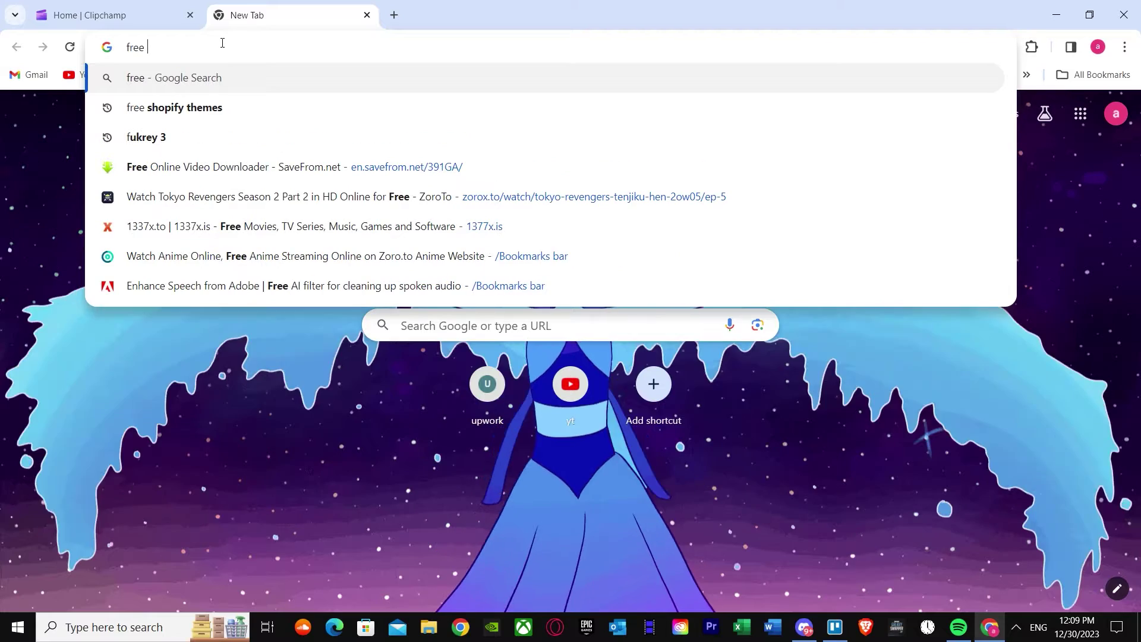
pyautogui.write('supergero')
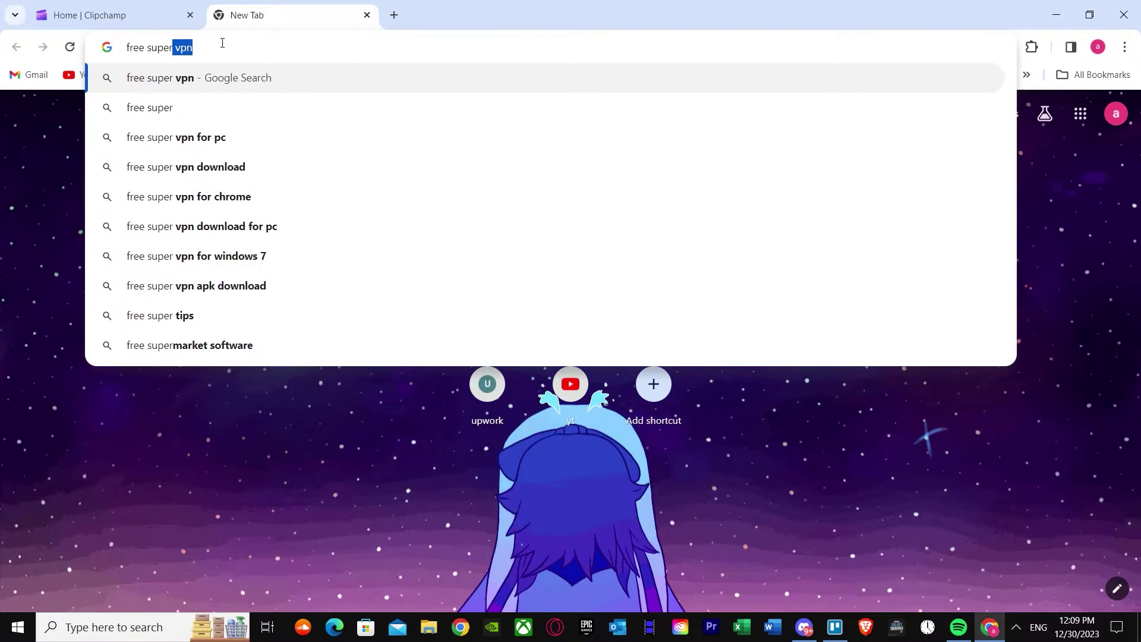
pyautogui.press('BackSpace')
pyautogui.press('BackSpace')
pyautogui.press('BackSpace')
pyautogui.press('BackSpace')
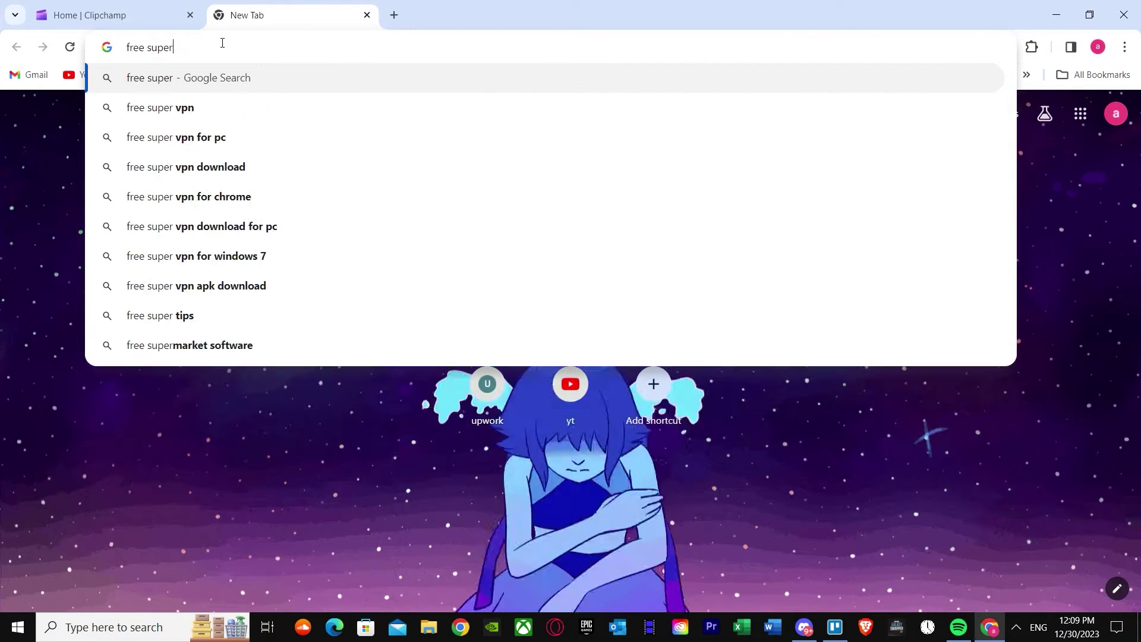
pyautogui.write('hero images')
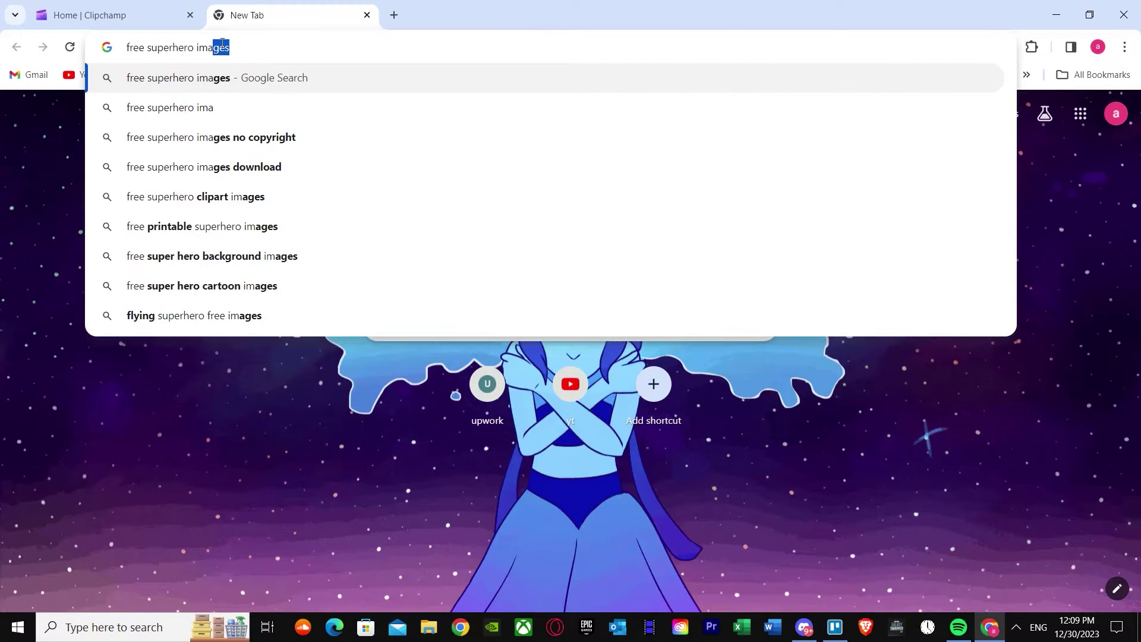
pyautogui.press('Return')
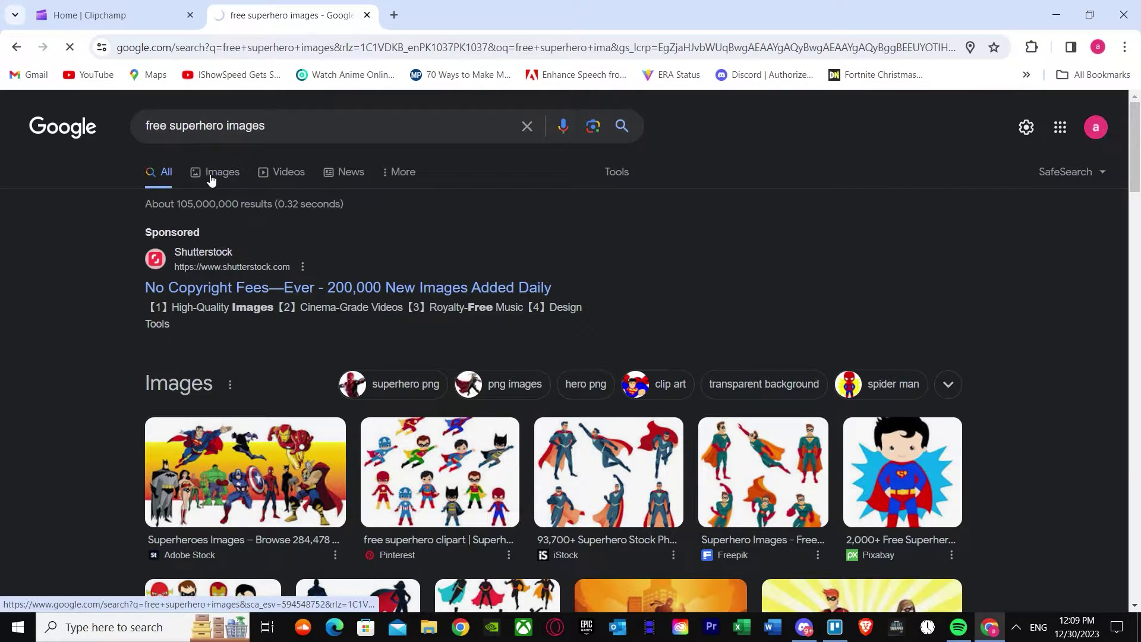
pyautogui.click(212, 173)
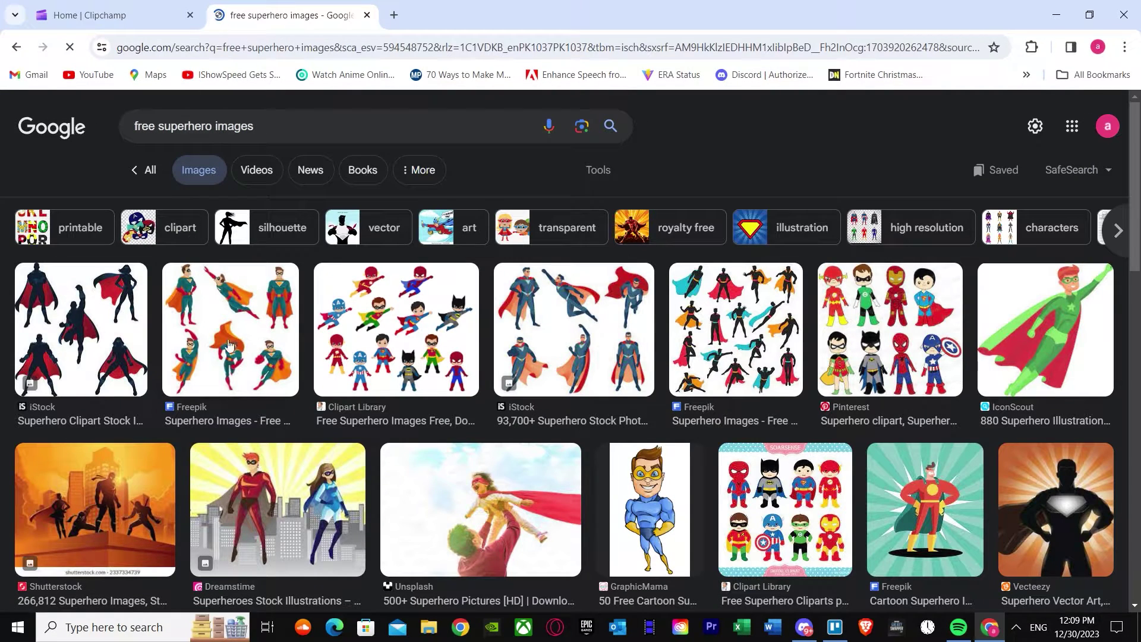
pyautogui.scroll(-3, 473, 459)
pyautogui.scroll(3, 472, 460)
# Return to all search results, open the sponsored Shutterstock site and view its curated royalty-free stock assets
pyautogui.click(144, 170)
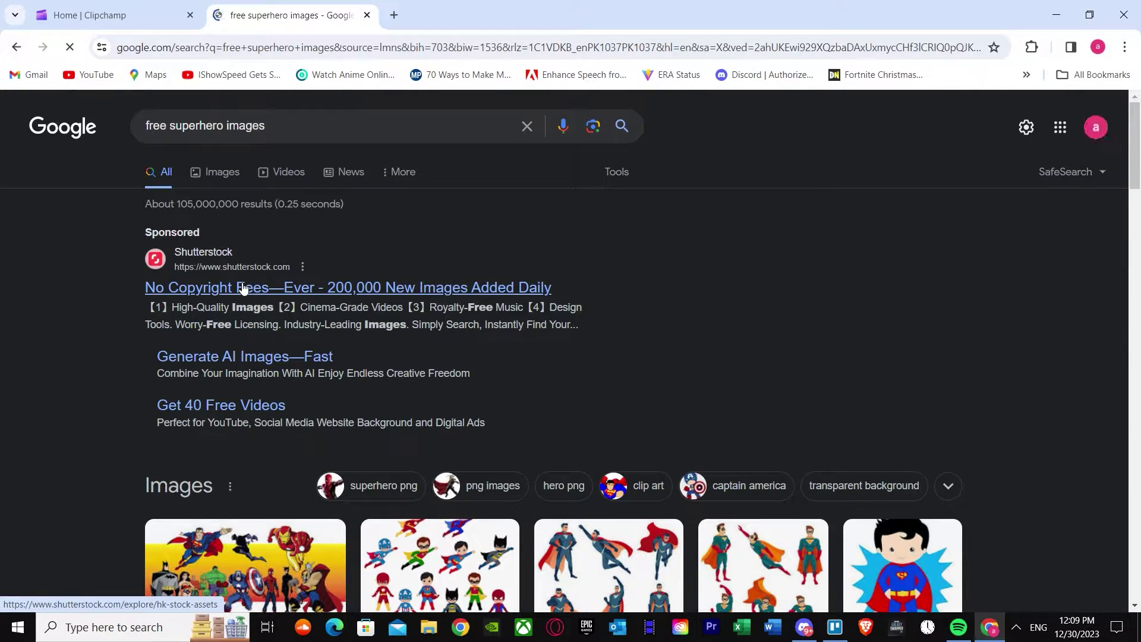
pyautogui.click(479, 361)
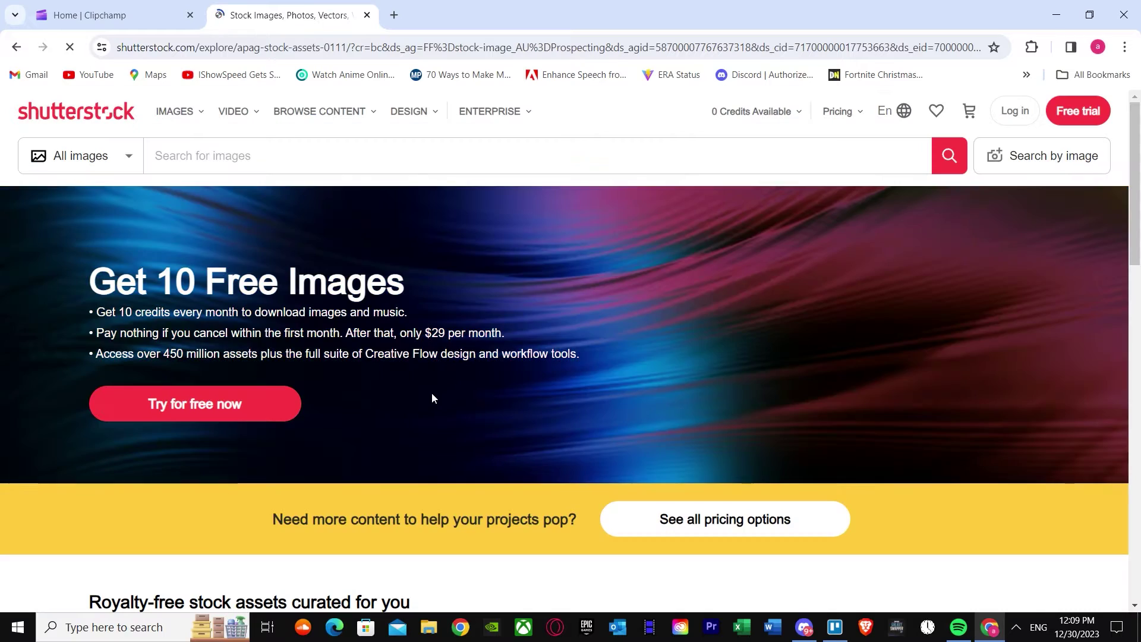
pyautogui.scroll(-5, 460, 394)
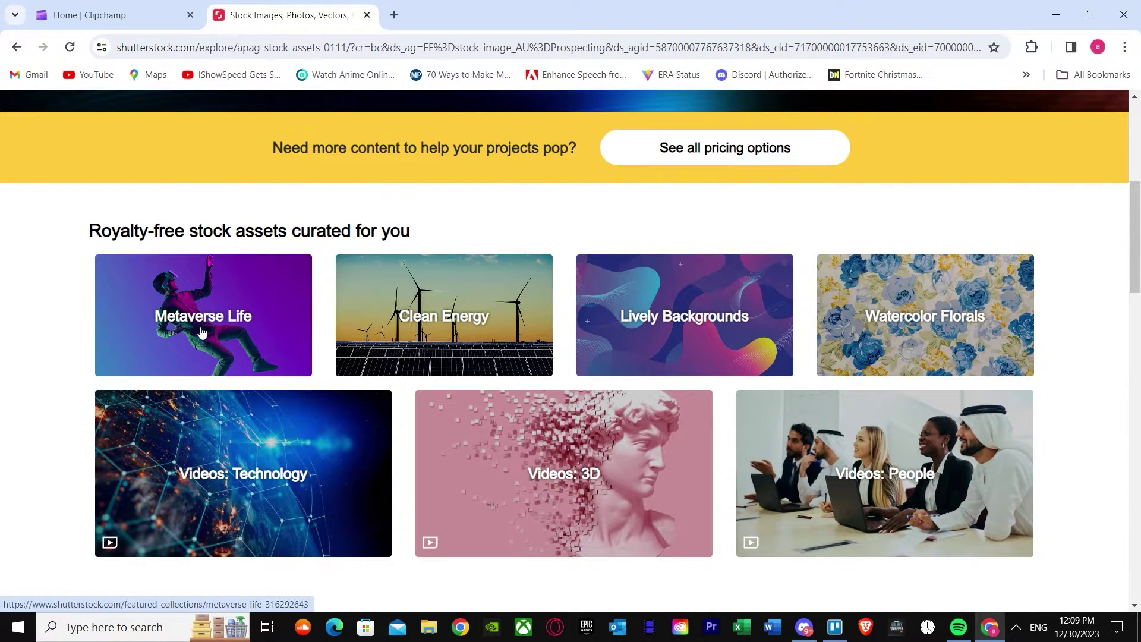
# Open the Metaverse Life collection on Shutterstock and try to download the red and teal city buildings illustration for free
pyautogui.click(204, 333)
pyautogui.scroll(-3, 452, 380)
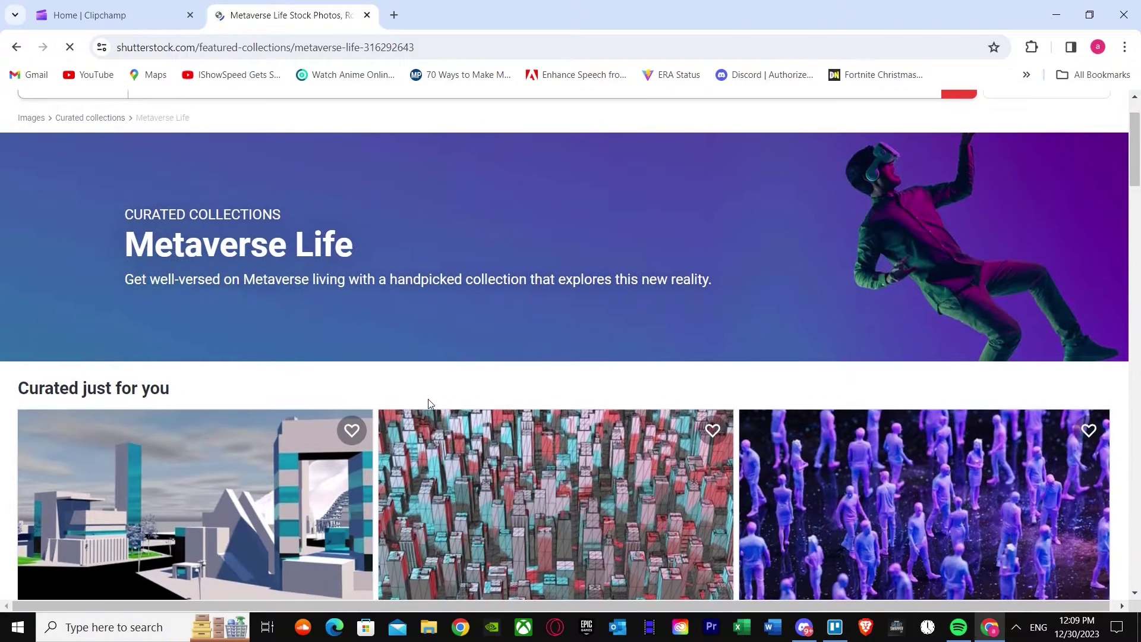
pyautogui.rightClick(586, 369)
pyautogui.click(586, 352)
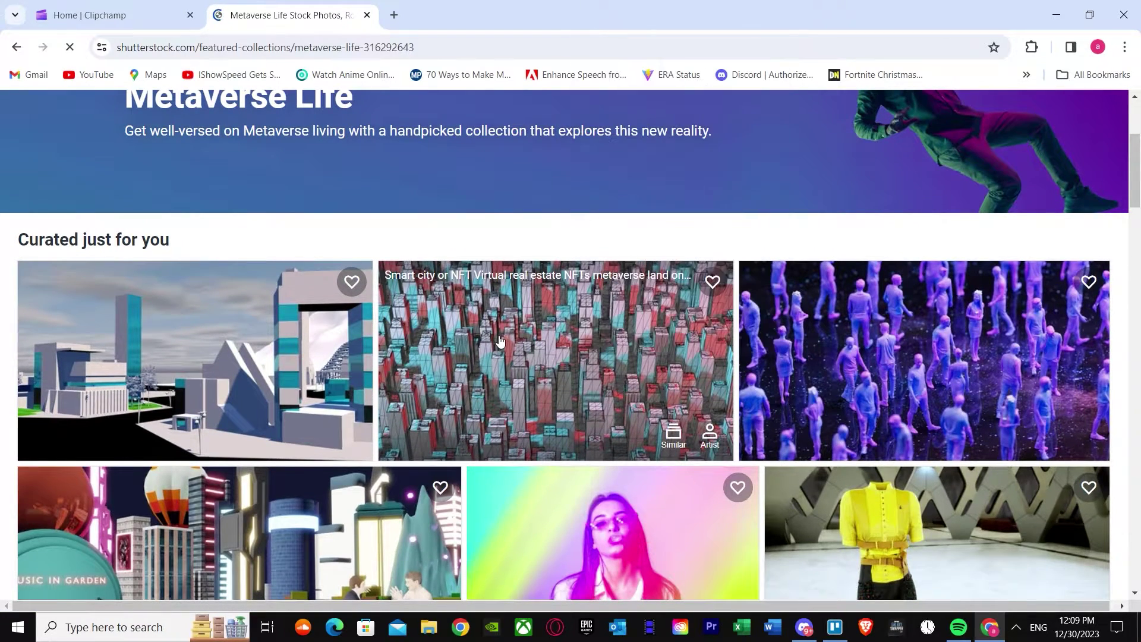
pyautogui.click(493, 341)
pyautogui.scroll(-1, 773, 463)
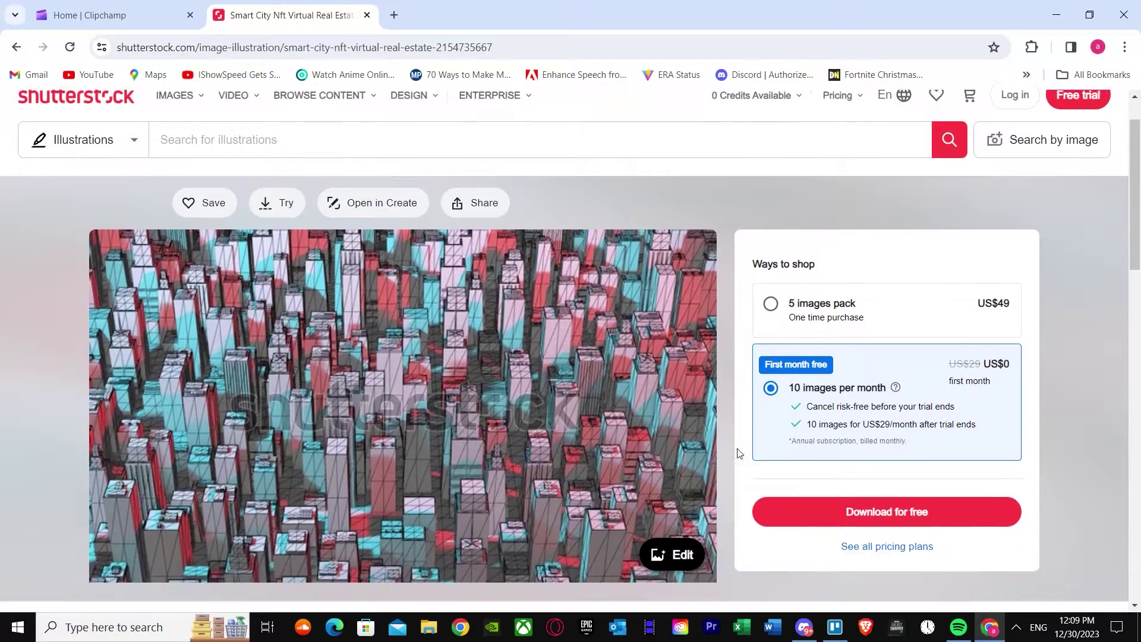
pyautogui.click(836, 497)
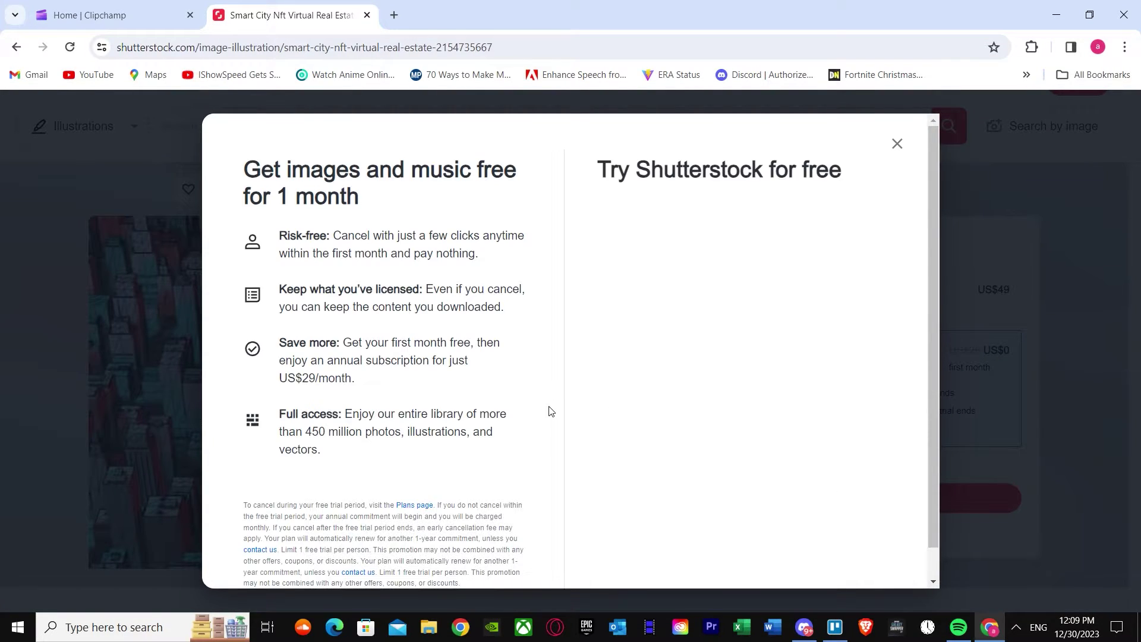
# Leave Shutterstock, return to the Google results for "free superhero images" and browse the image results
pyautogui.click(20, 157)
pyautogui.click(16, 47)
pyautogui.click(16, 47)
pyautogui.click(15, 52)
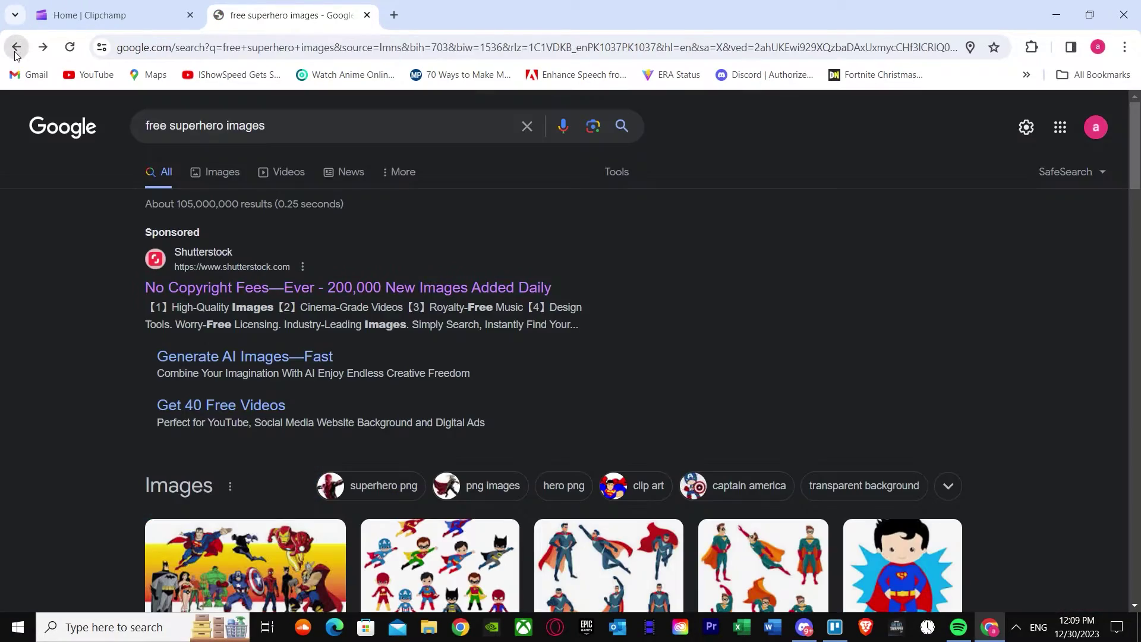
pyautogui.click(215, 173)
pyautogui.scroll(-6, 814, 464)
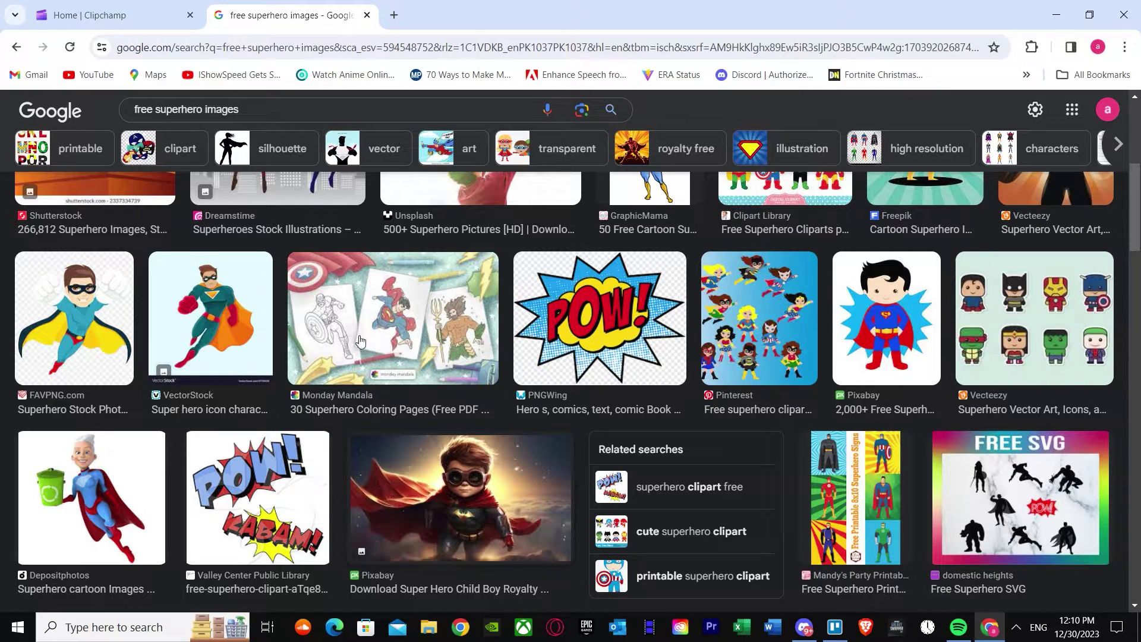
# Save the VectorStock image of the superhero in a green suit and orange cape to the Downloads folder
pyautogui.rightClick(183, 315)
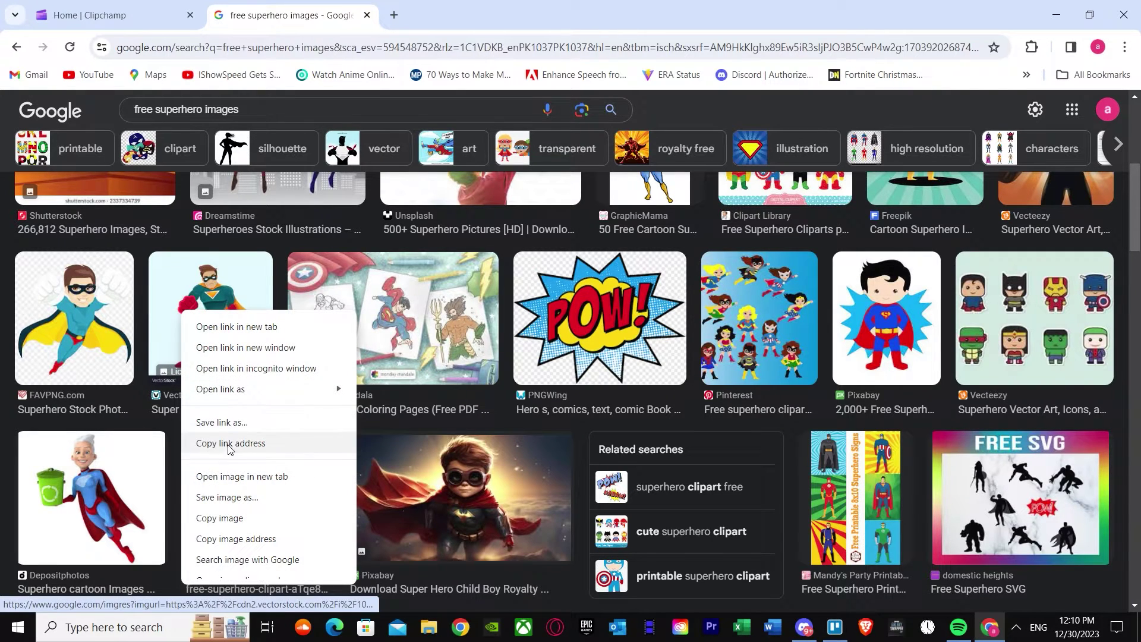
pyautogui.click(227, 497)
pyautogui.click(341, 311)
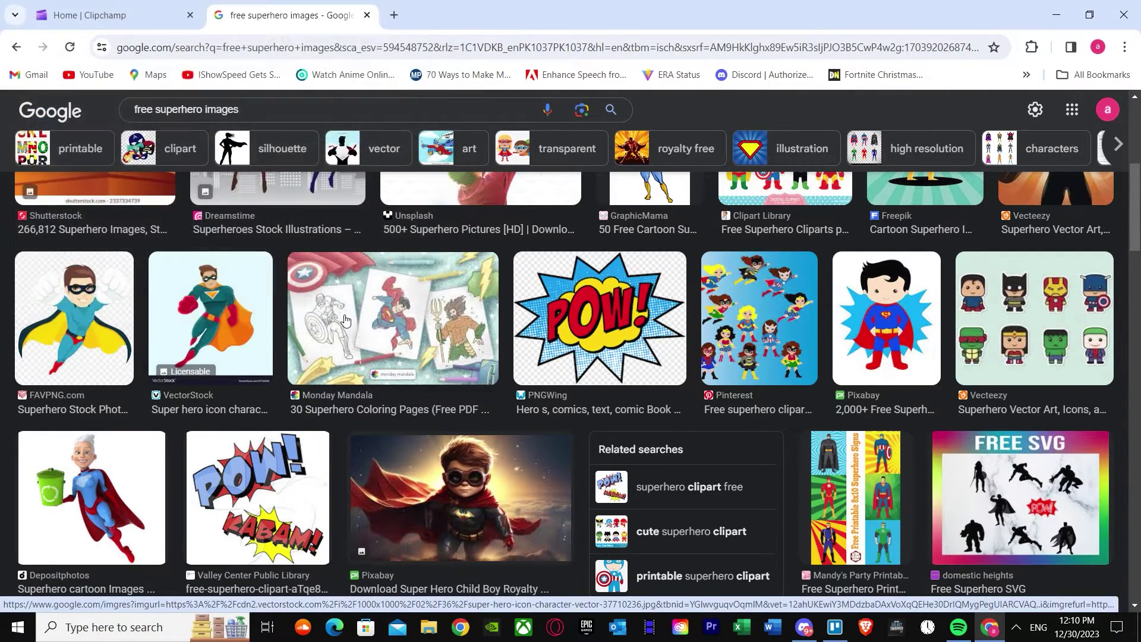
pyautogui.rightClick(210, 338)
pyautogui.click(253, 224)
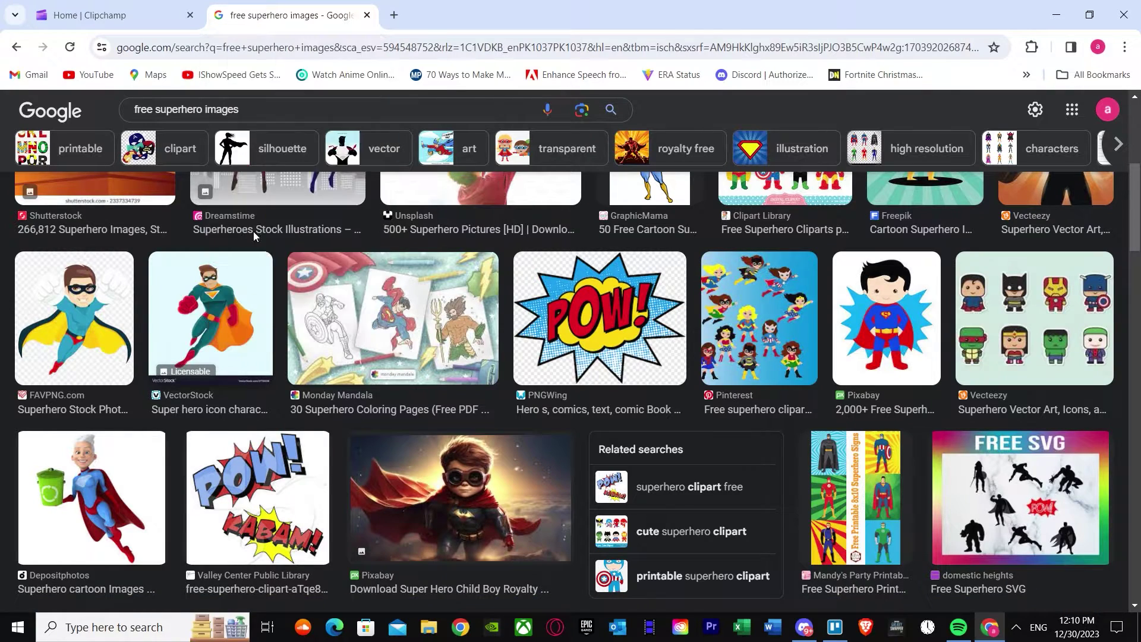
pyautogui.click(340, 310)
# Save the PNGWing "POW!" comic image and the Pixabay cartoon Superman image to the Downloads folder
pyautogui.rightClick(592, 303)
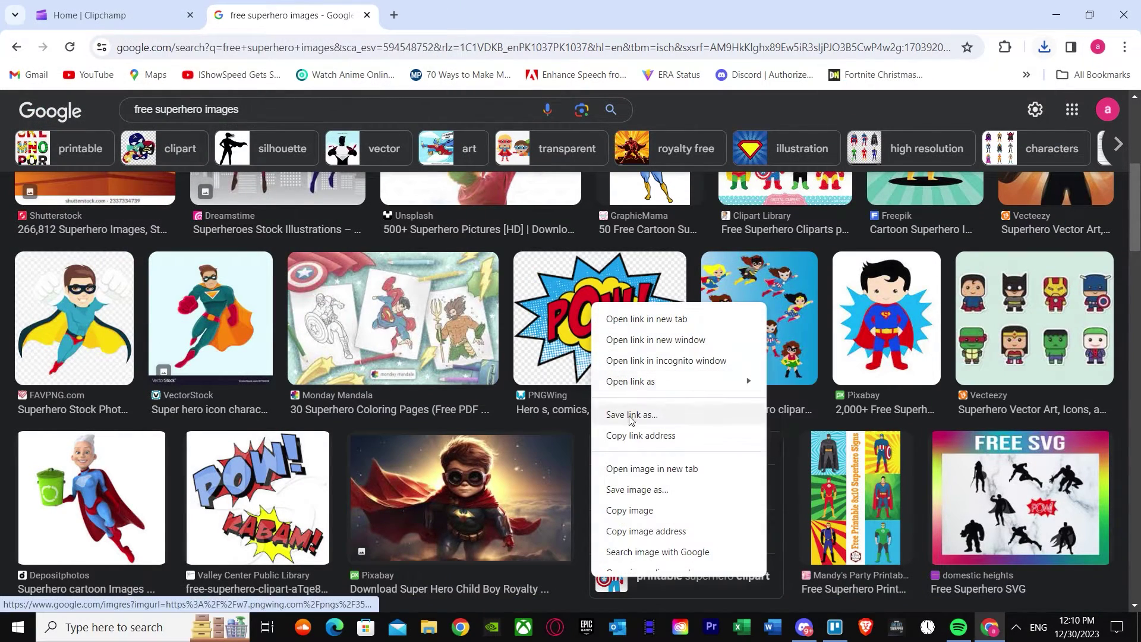
pyautogui.click(628, 497)
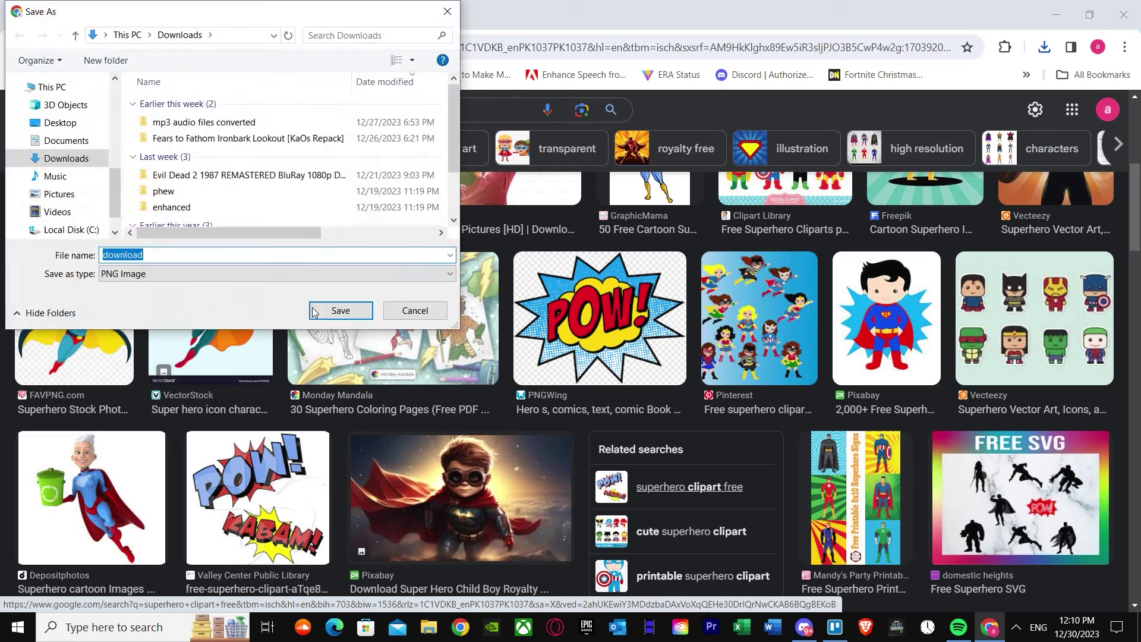
pyautogui.click(340, 310)
pyautogui.rightClick(901, 335)
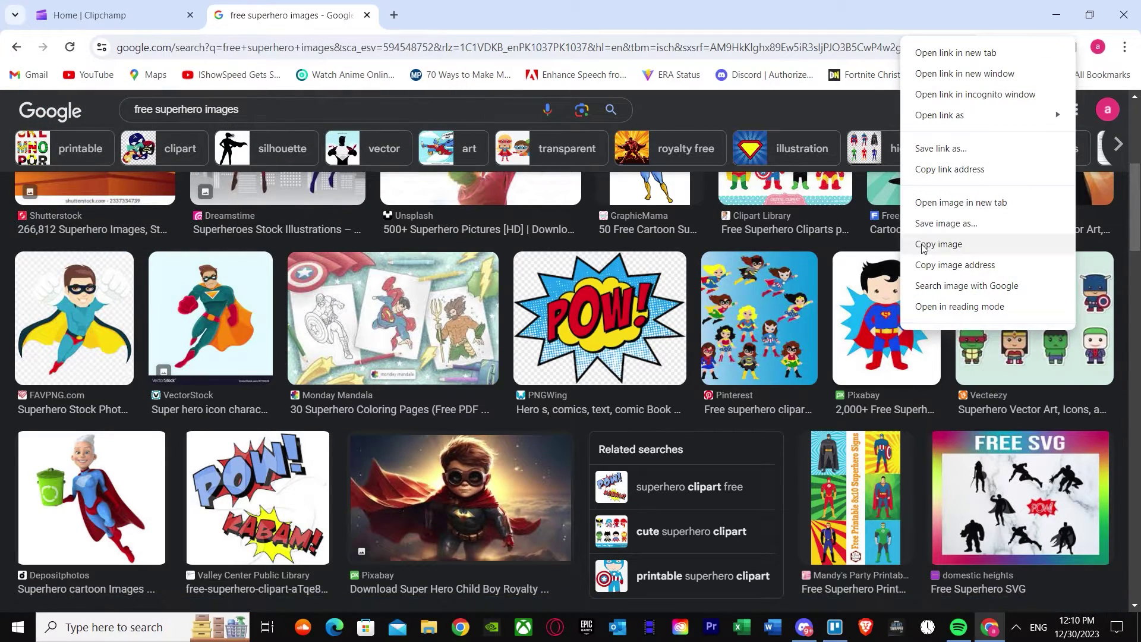
pyautogui.click(930, 226)
pyautogui.click(340, 307)
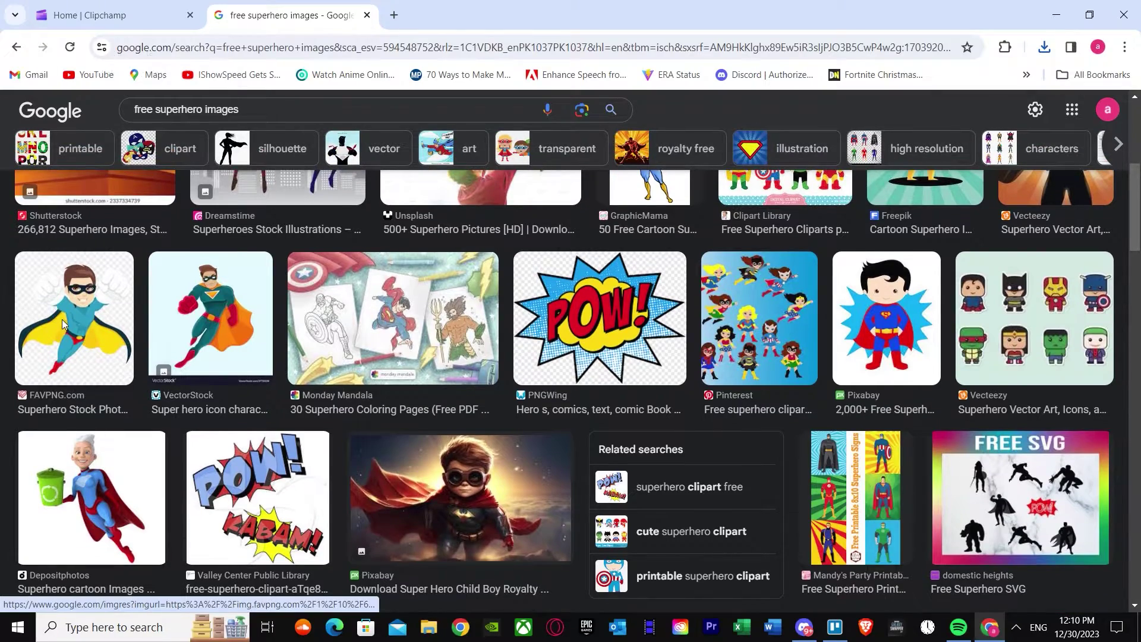
# Save the FAVPNG yellow-caped superhero image and the FreePNGImg Spider-Man image to the Downloads folder
pyautogui.rightClick(62, 320)
pyautogui.click(111, 252)
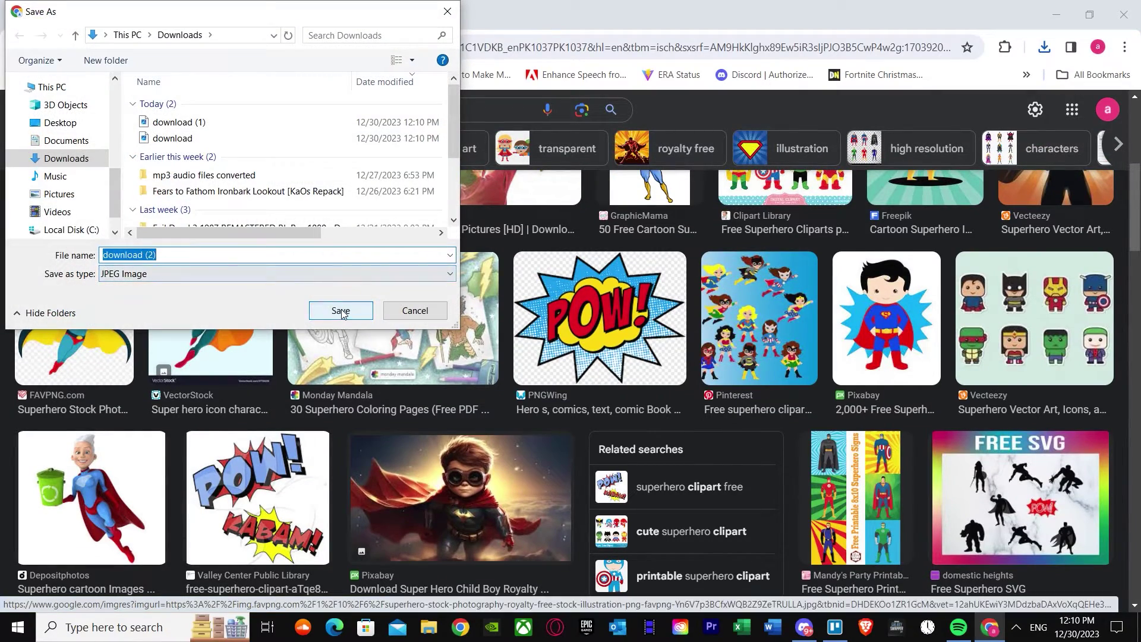
pyautogui.click(341, 308)
pyautogui.scroll(-5, 369, 436)
pyautogui.scroll(-3, 424, 455)
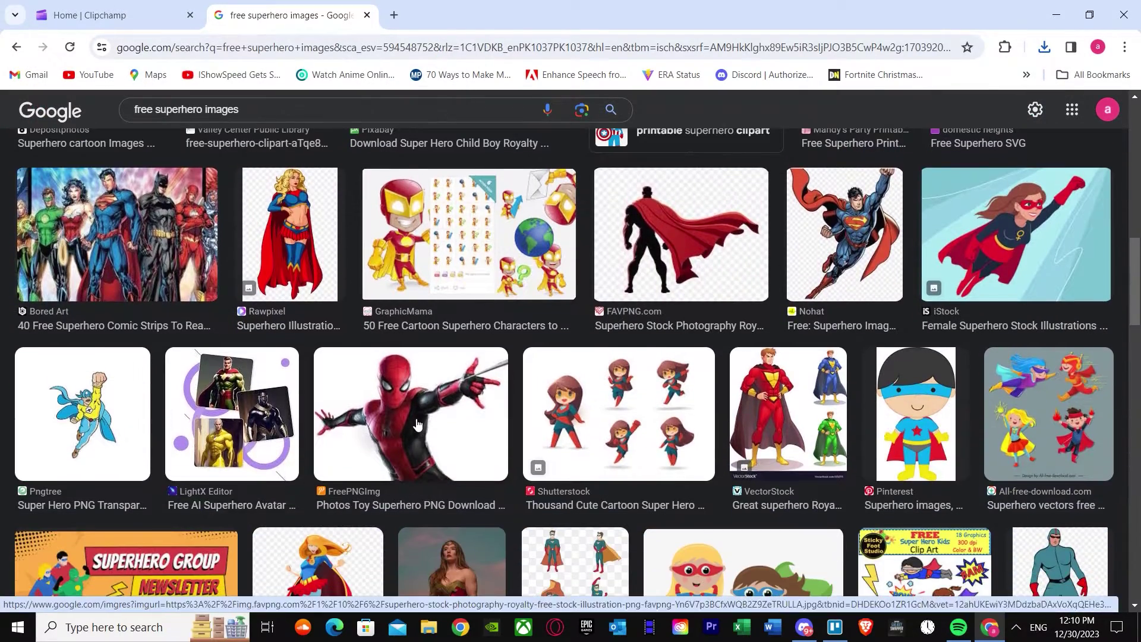
pyautogui.rightClick(417, 423)
pyautogui.click(473, 314)
pyautogui.rightClick(413, 411)
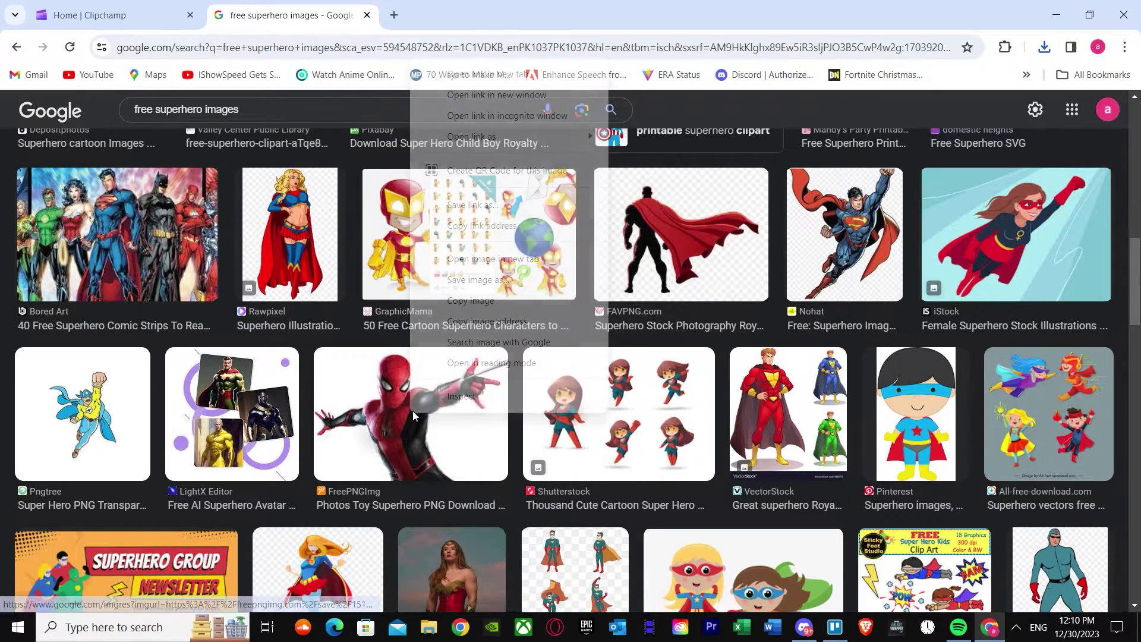
pyautogui.click(447, 302)
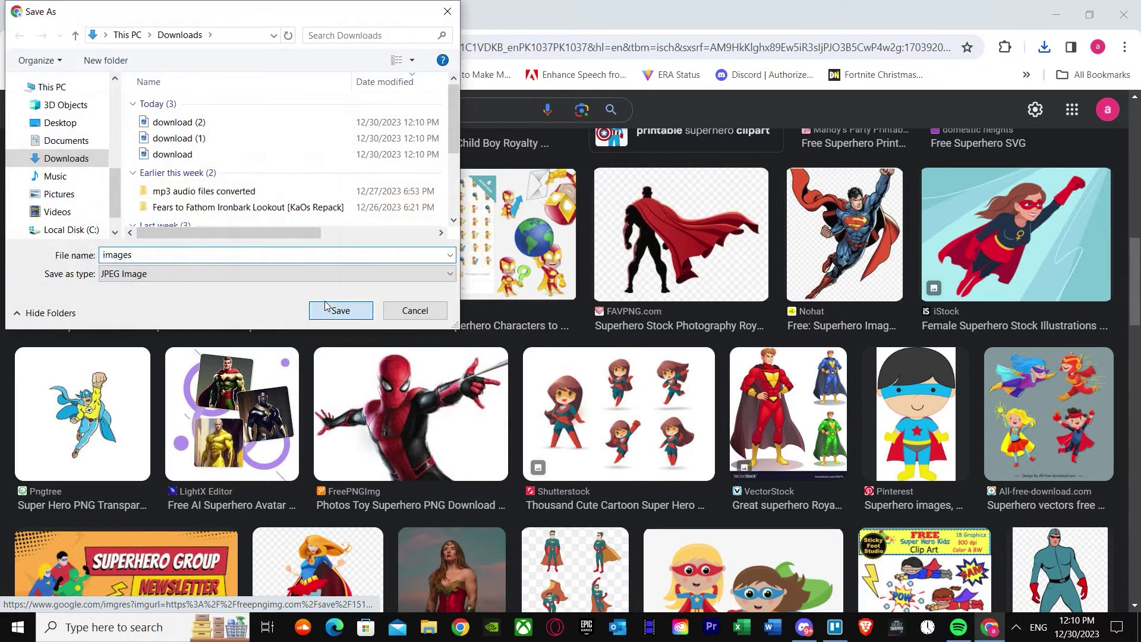
pyautogui.click(340, 308)
# Save the Clipart Library flying superhero image and the FreePNGImg Avengers group image to the Downloads folder
pyautogui.scroll(-1, 567, 399)
pyautogui.scroll(-7, 568, 398)
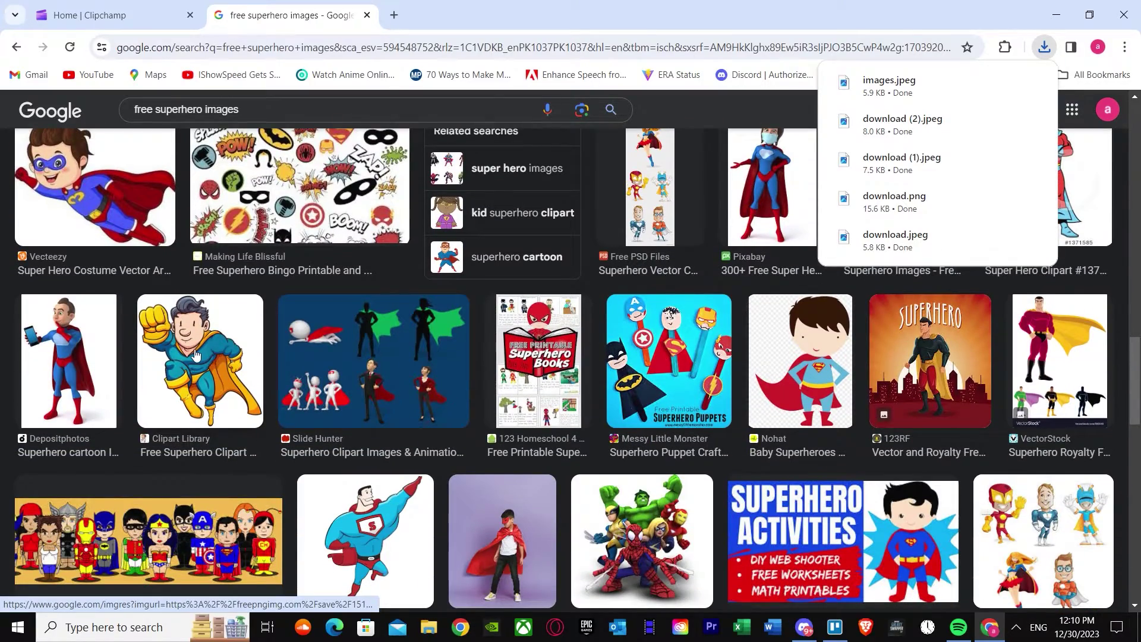
pyautogui.rightClick(196, 355)
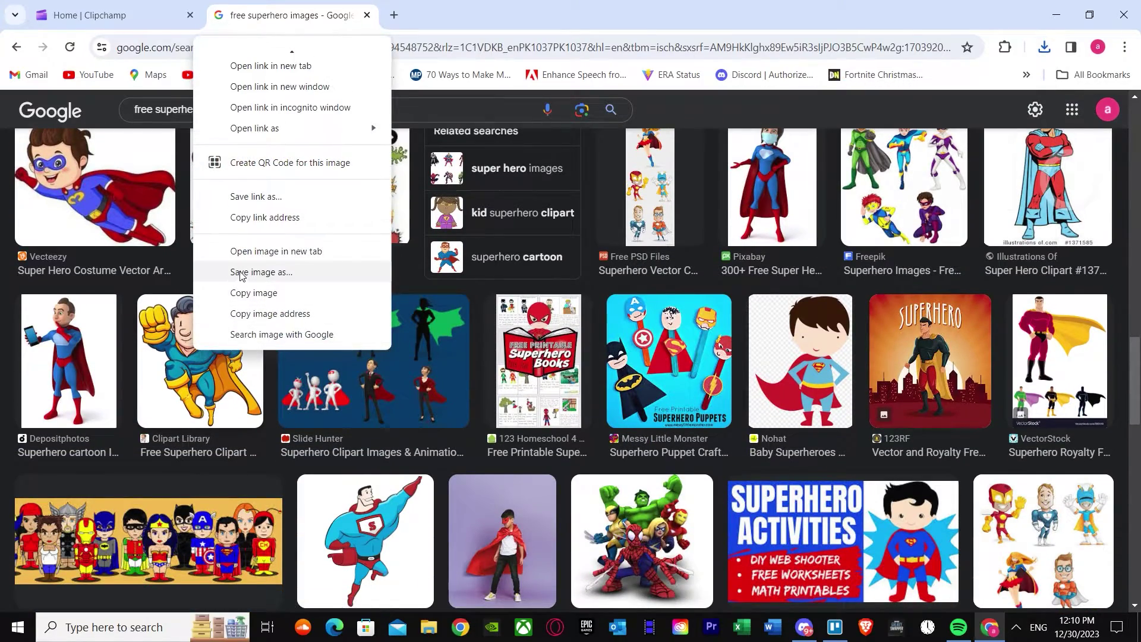
pyautogui.click(238, 275)
pyautogui.click(336, 313)
pyautogui.scroll(-2, 535, 387)
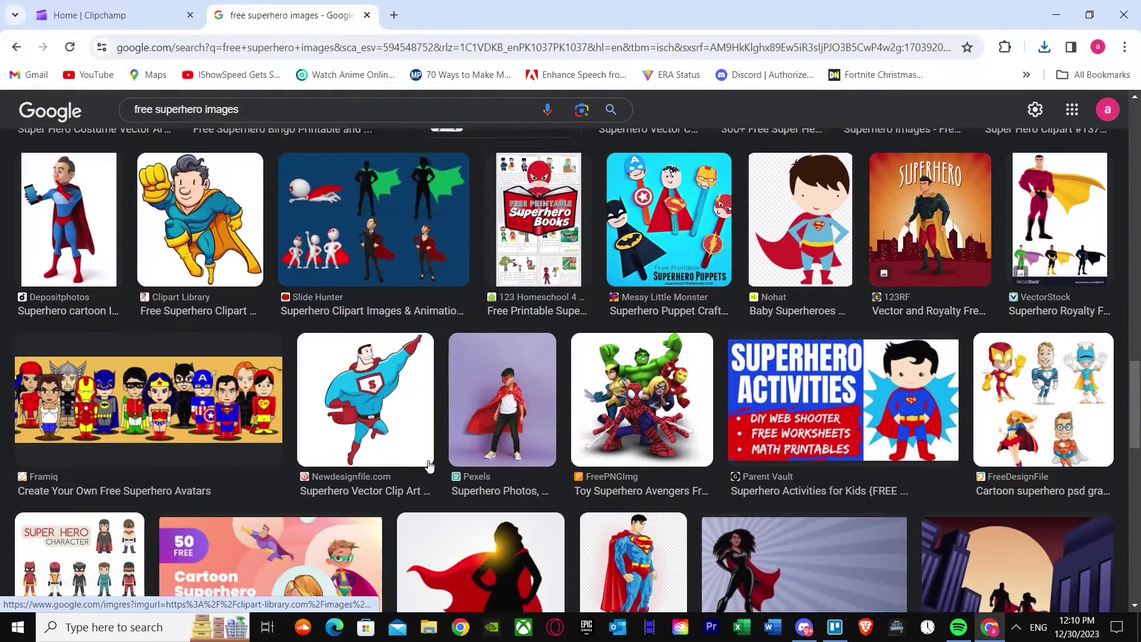
pyautogui.rightClick(690, 397)
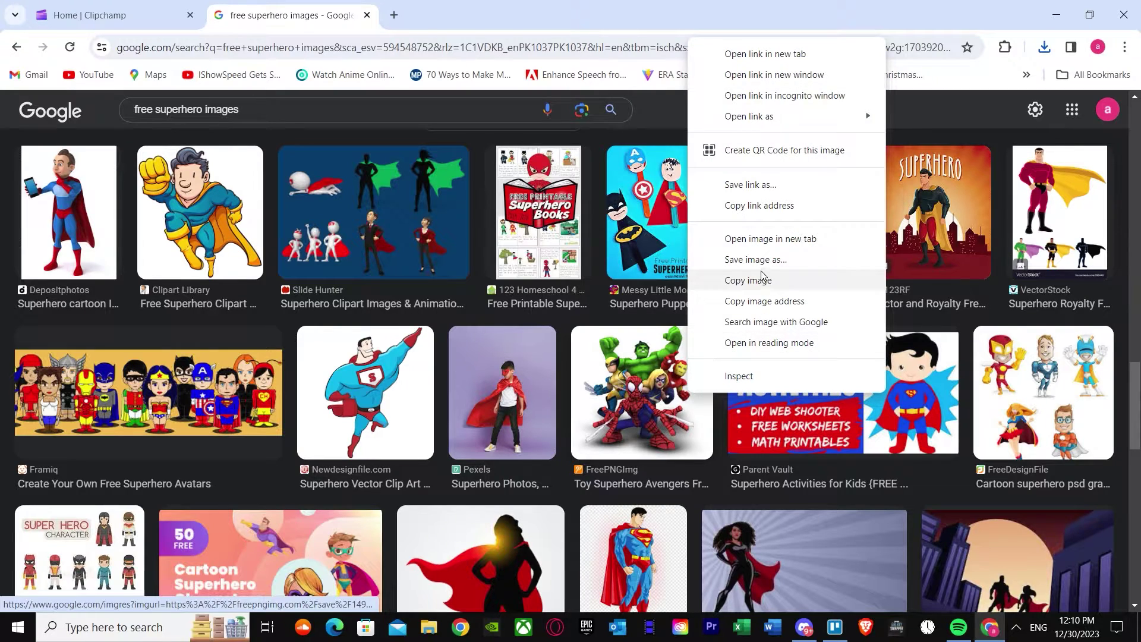
pyautogui.click(752, 260)
pyautogui.click(340, 309)
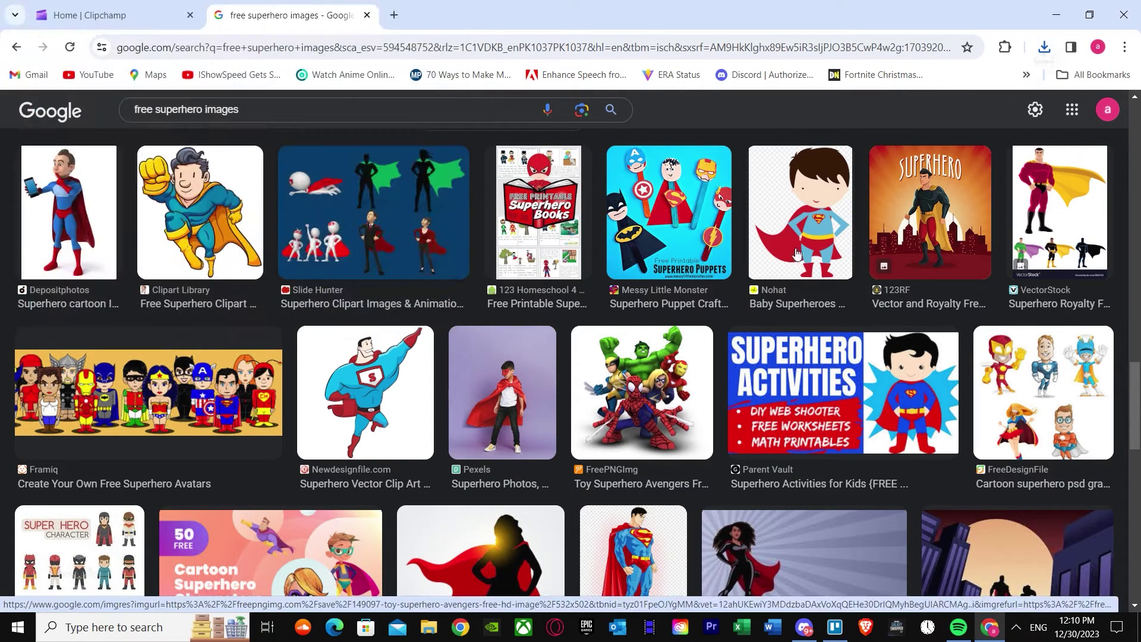
# Return to the Clipchamp project, close the image search tab and import the seven saved superhero images from Downloads
pyautogui.click(113, 15)
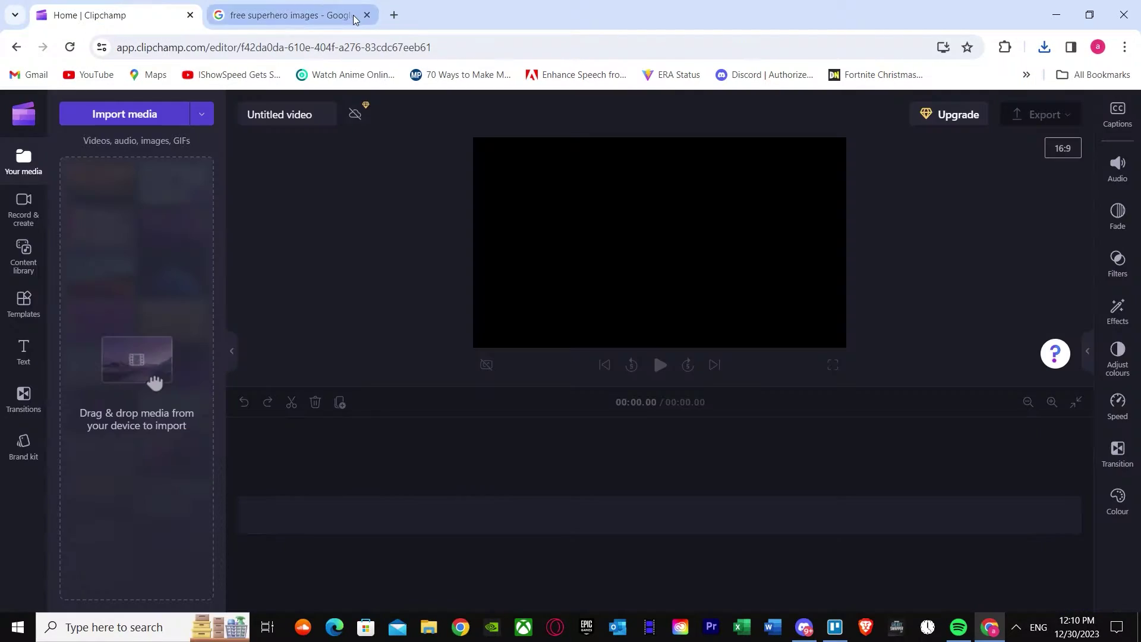
pyautogui.click(367, 15)
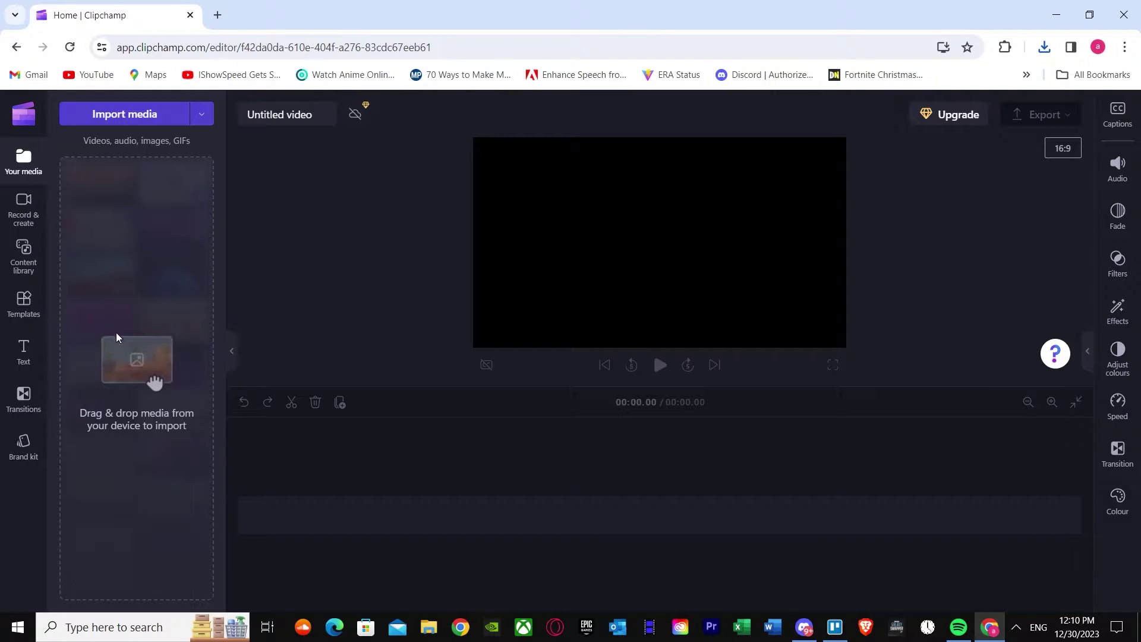
pyautogui.click(113, 116)
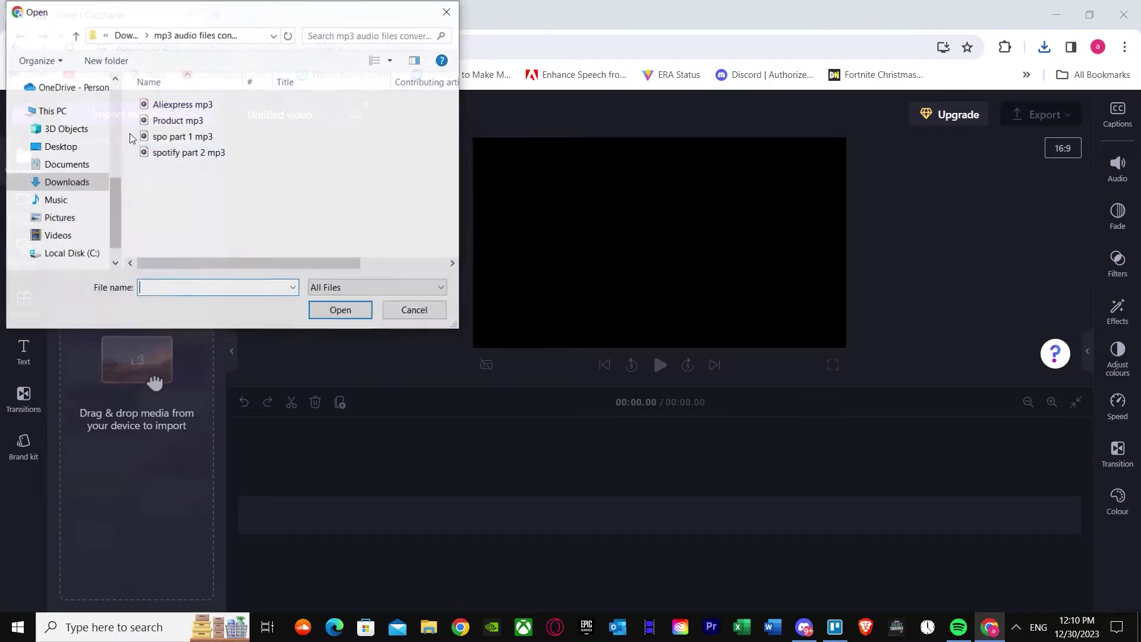
pyautogui.click(73, 111)
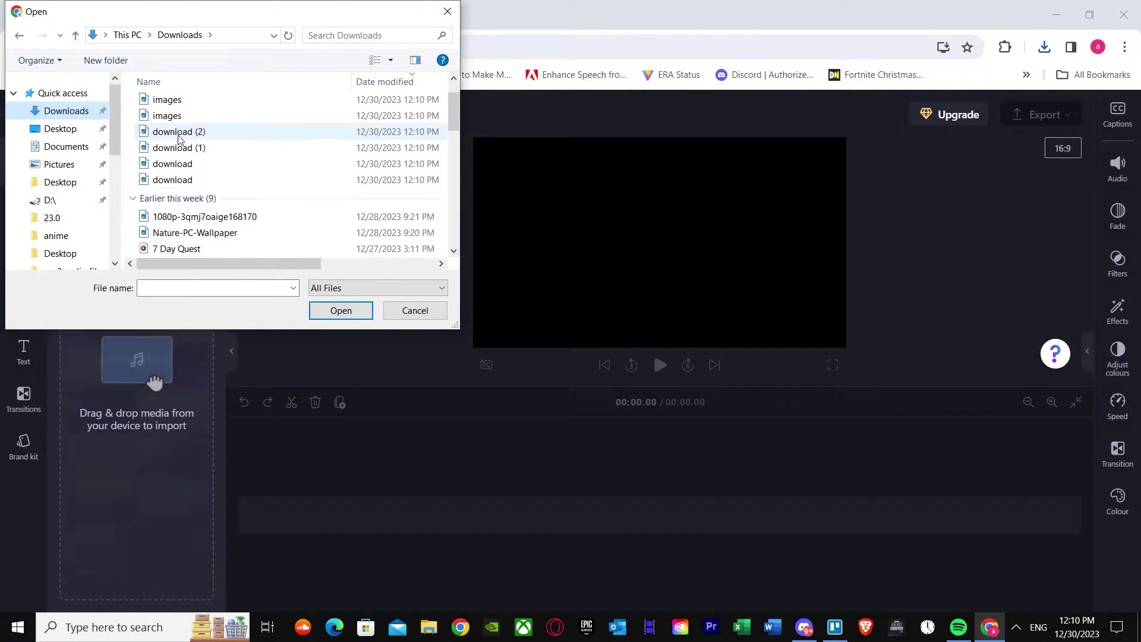
pyautogui.moveTo(142, 123); pyautogui.dragTo(226, 223)
pyautogui.click(336, 310)
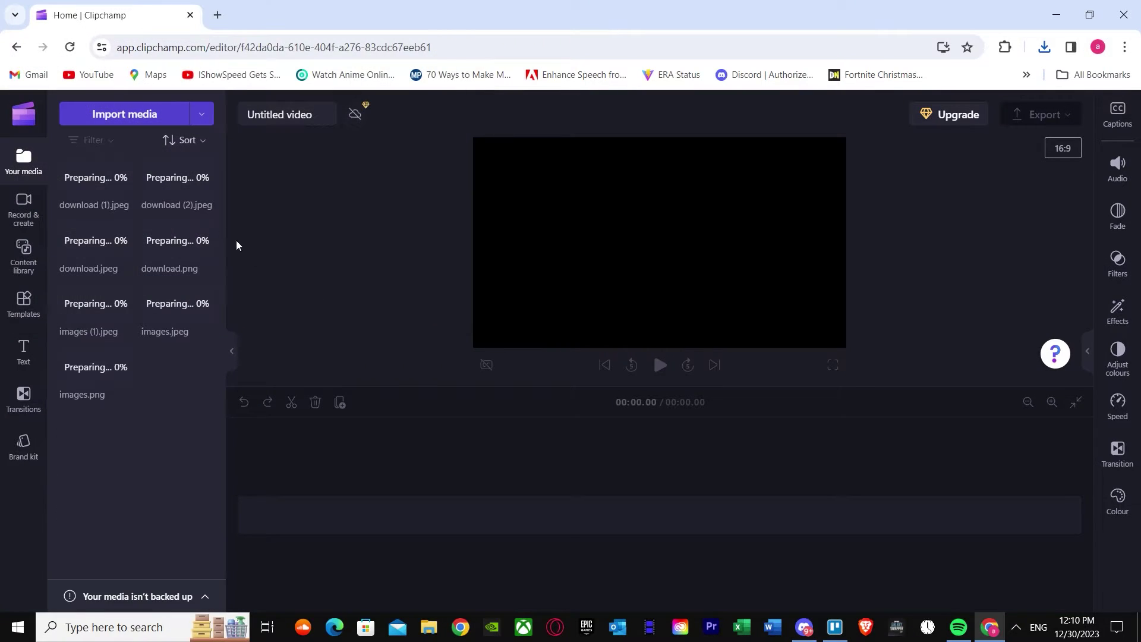
pyautogui.moveTo(159, 227); pyautogui.dragTo(677, 512)
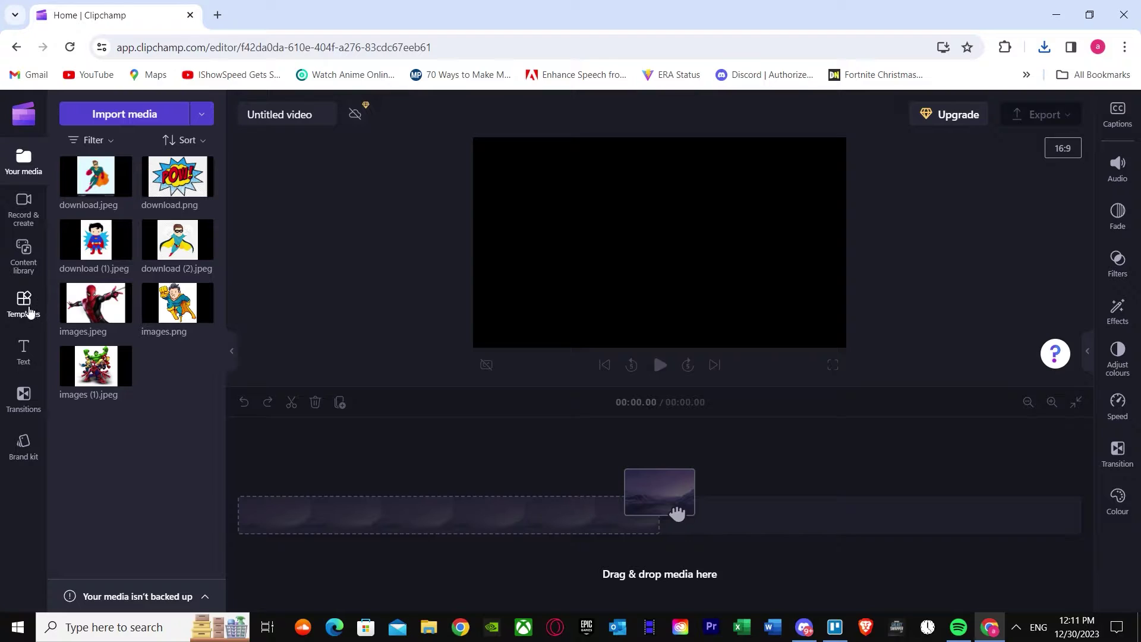
# Examine the content library's audio category and look through the Clipchamp selects music tracks and their free or premium availability
pyautogui.click(24, 261)
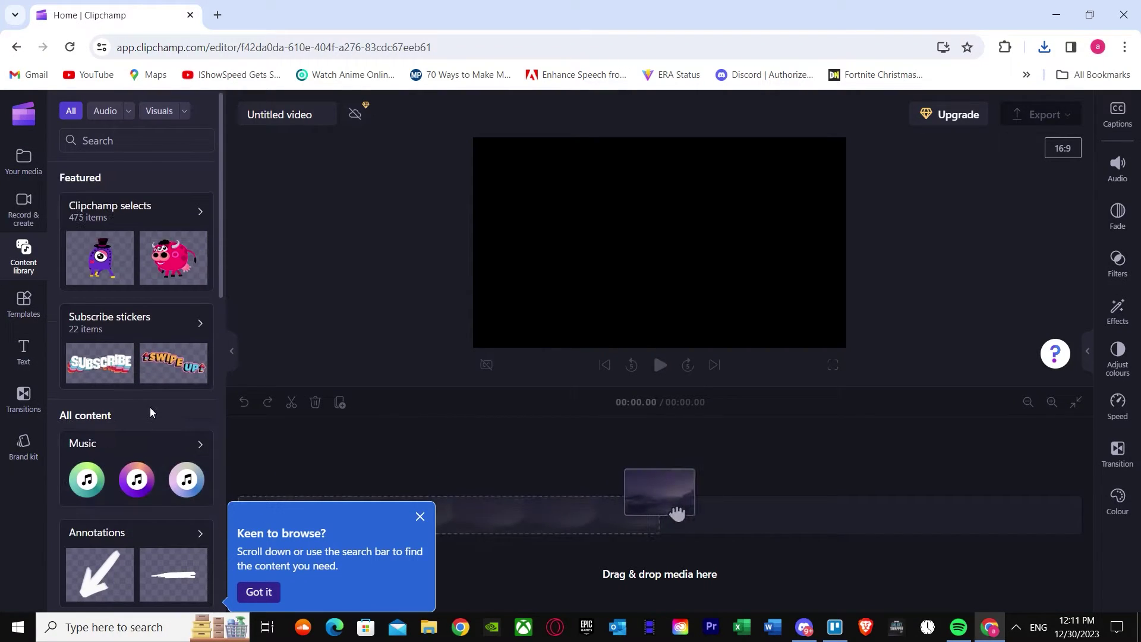
pyautogui.scroll(-5, 152, 395)
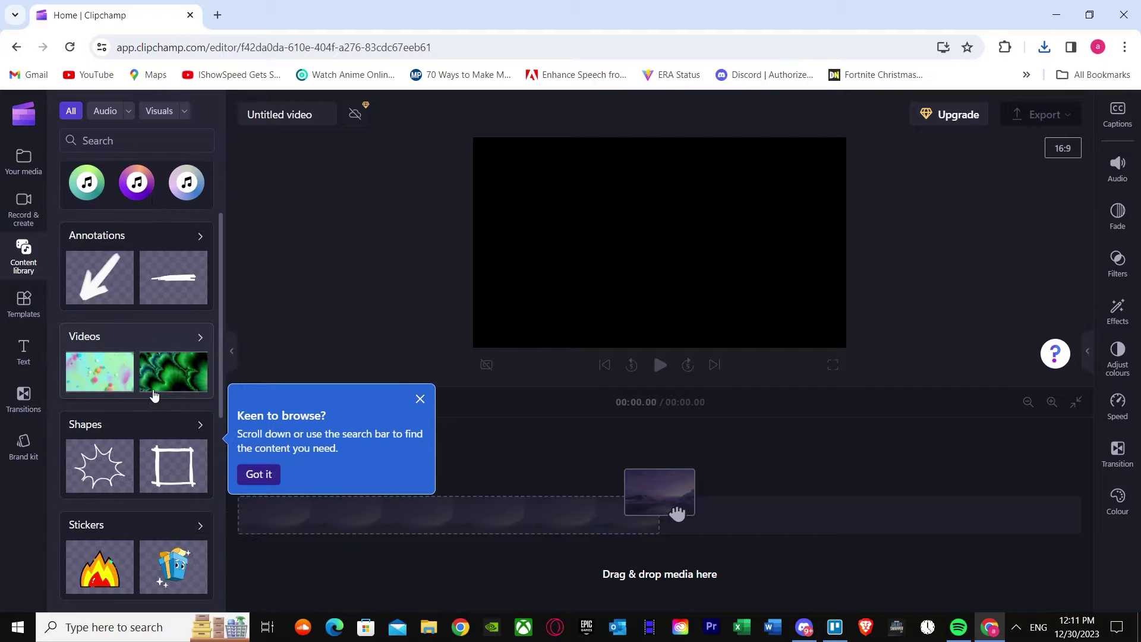
pyautogui.click(107, 113)
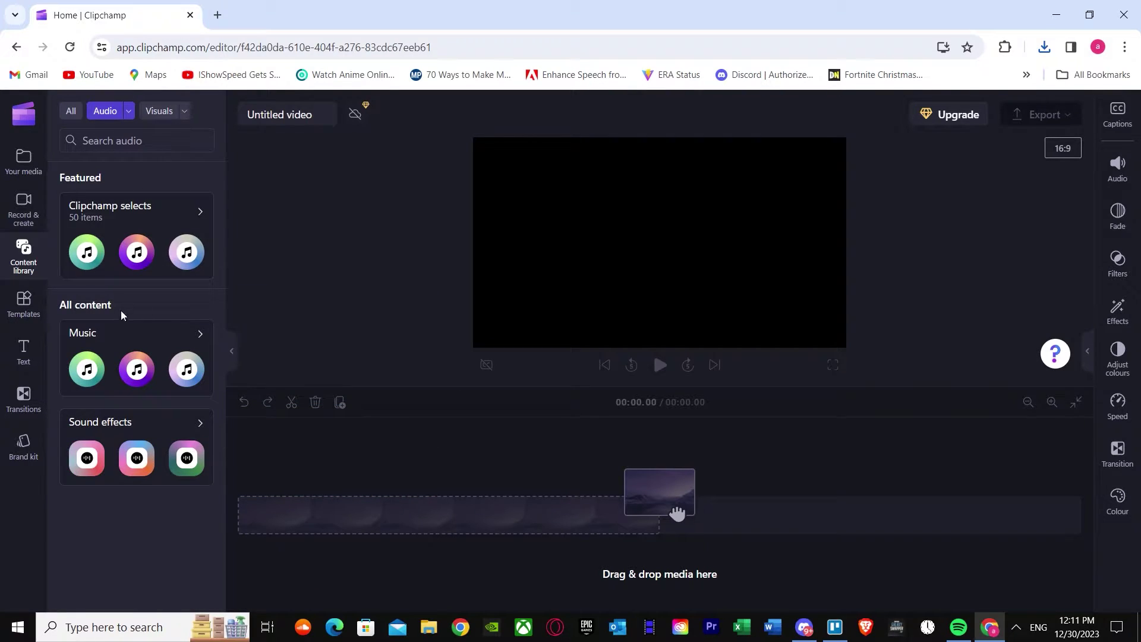
pyautogui.click(132, 223)
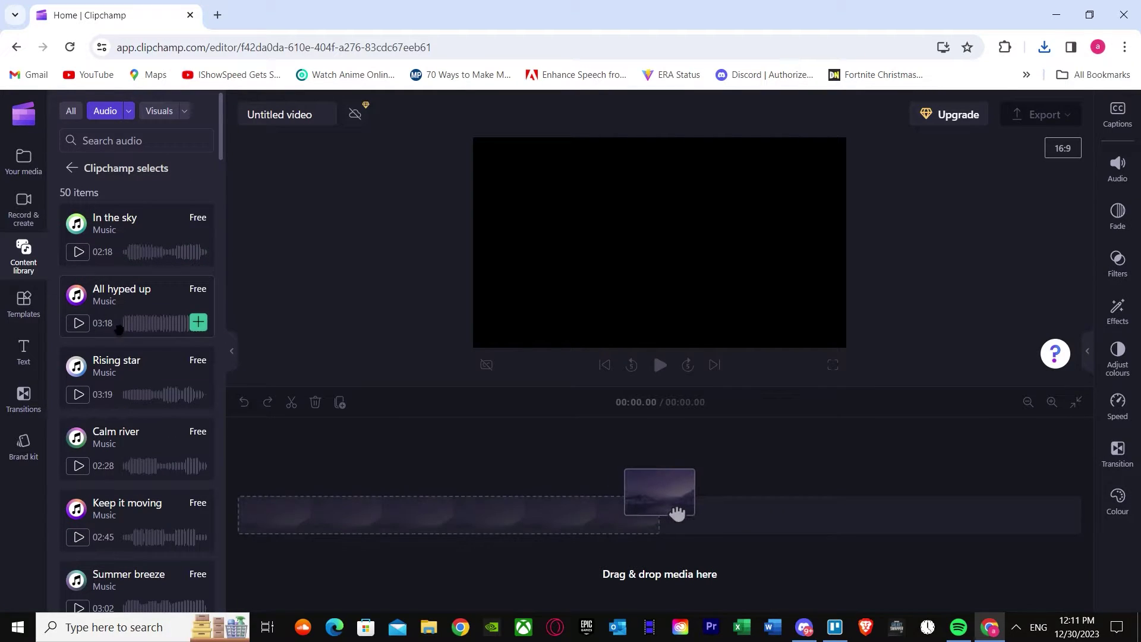
pyautogui.scroll(-3, 119, 329)
pyautogui.scroll(-3, 120, 322)
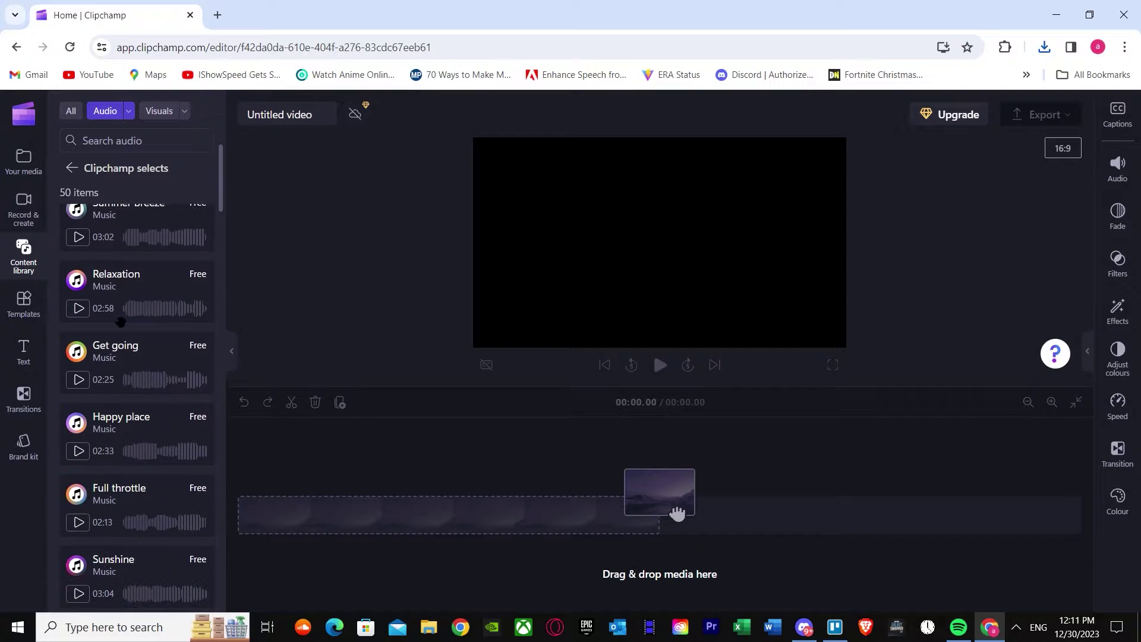
pyautogui.scroll(-3, 122, 327)
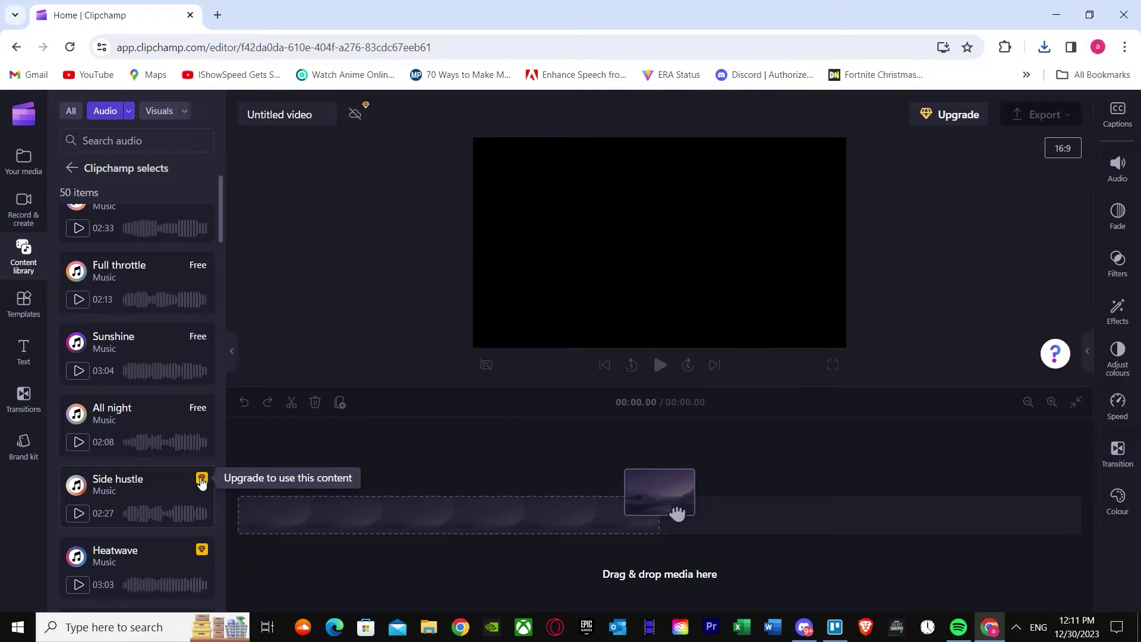
pyautogui.scroll(1, 161, 356)
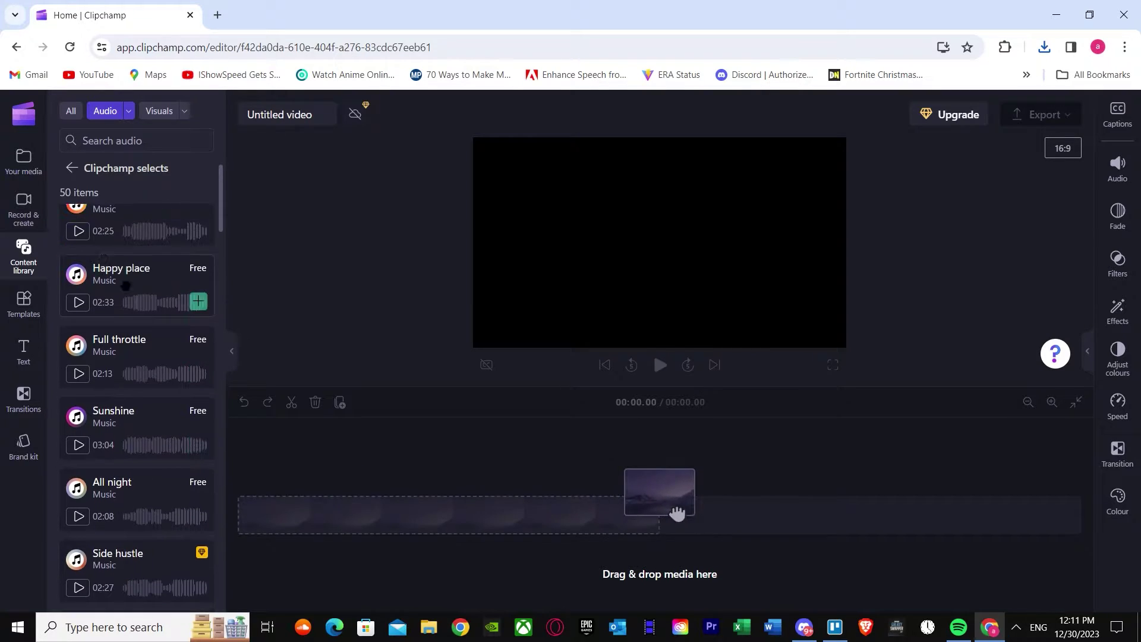
# Look through the free-to-use sound effects, preview the Flash Whoosh effect, and return to the library's audio category
pyautogui.click(68, 172)
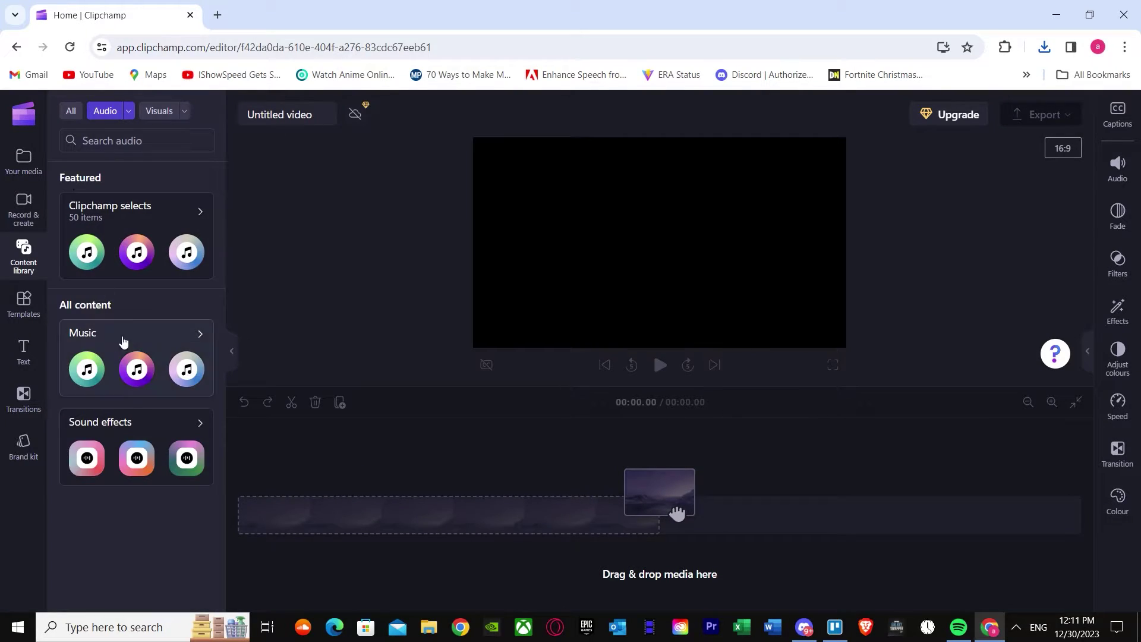
pyautogui.click(126, 438)
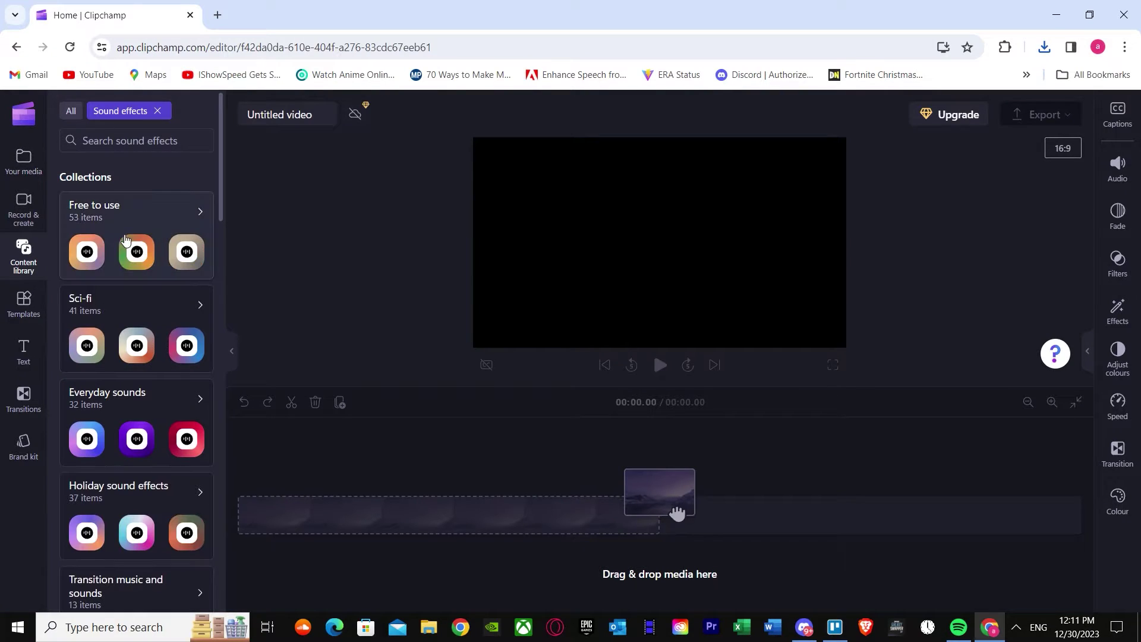
pyautogui.click(132, 224)
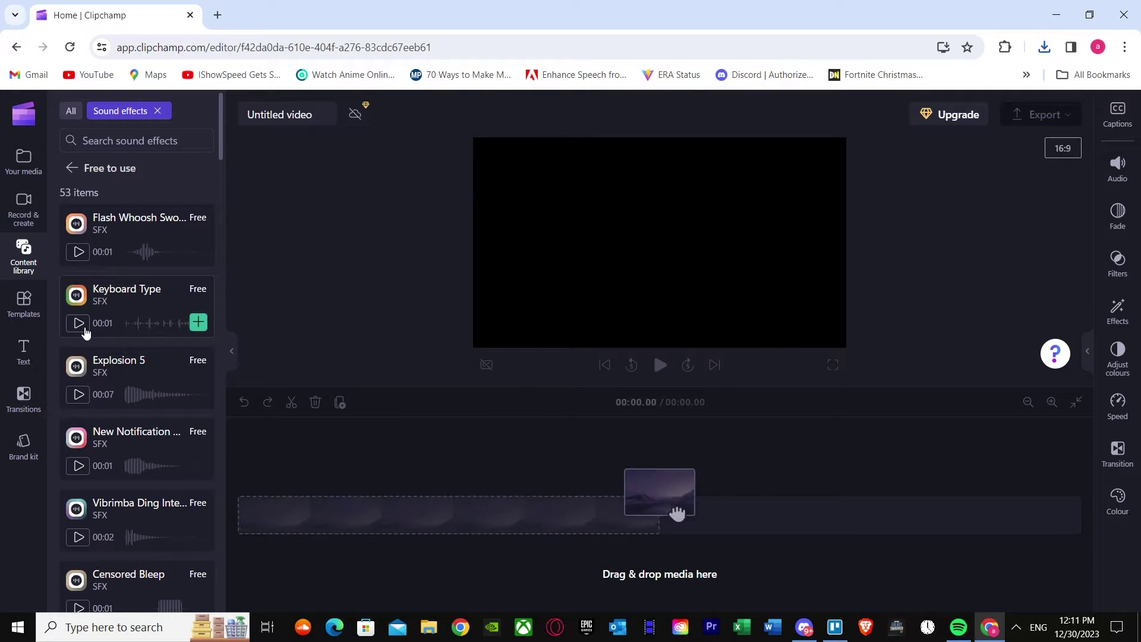
pyautogui.click(78, 253)
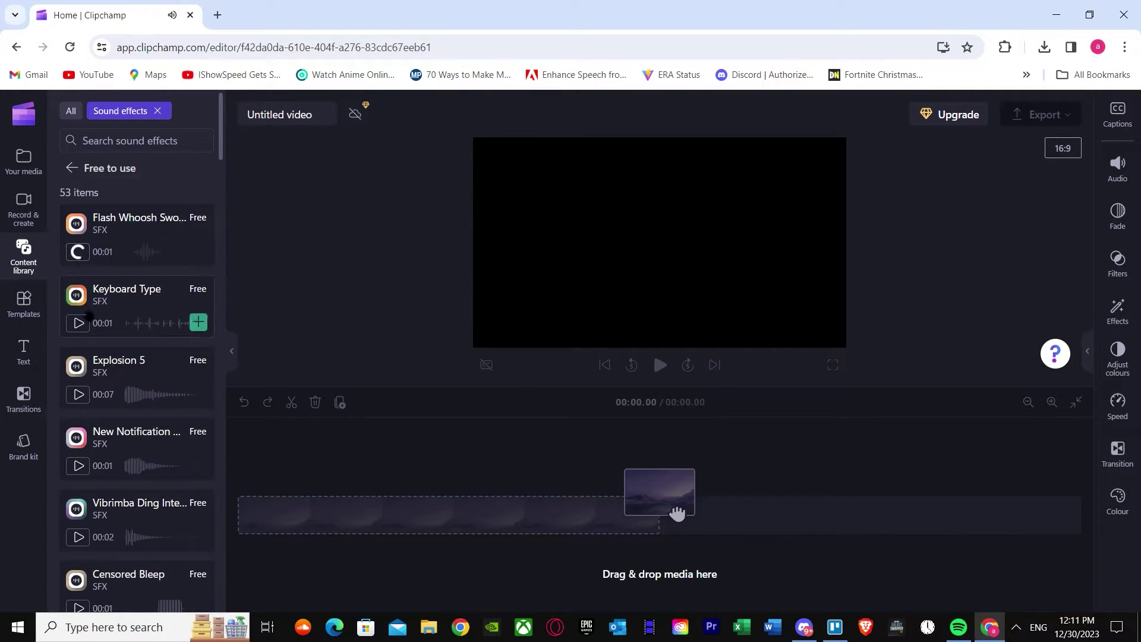
pyautogui.click(72, 170)
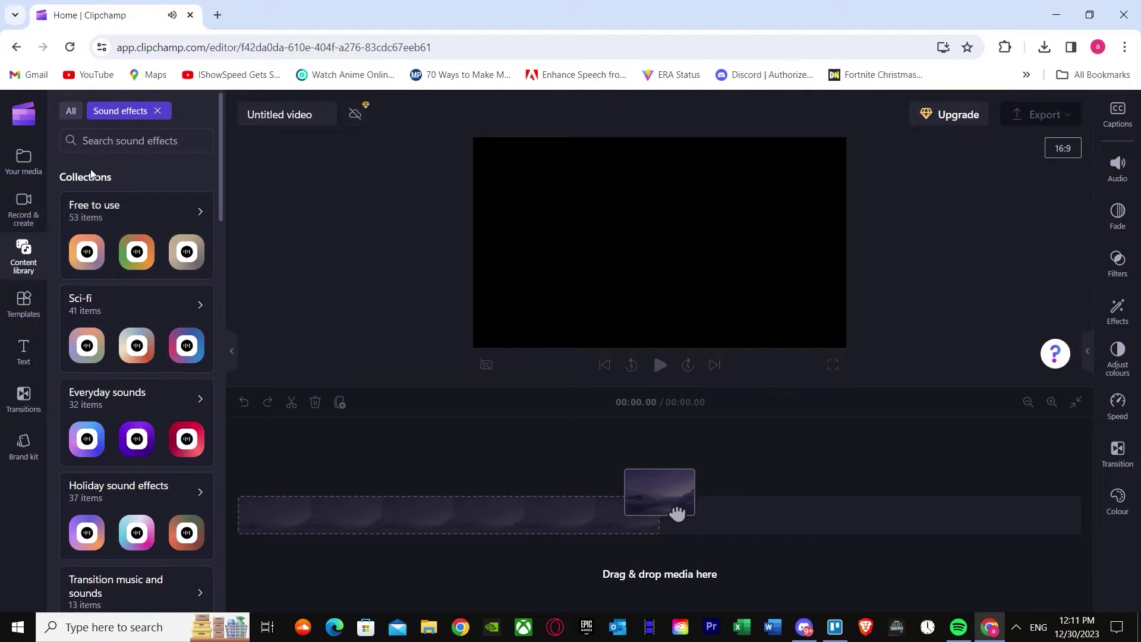
pyautogui.click(157, 111)
pyautogui.click(105, 111)
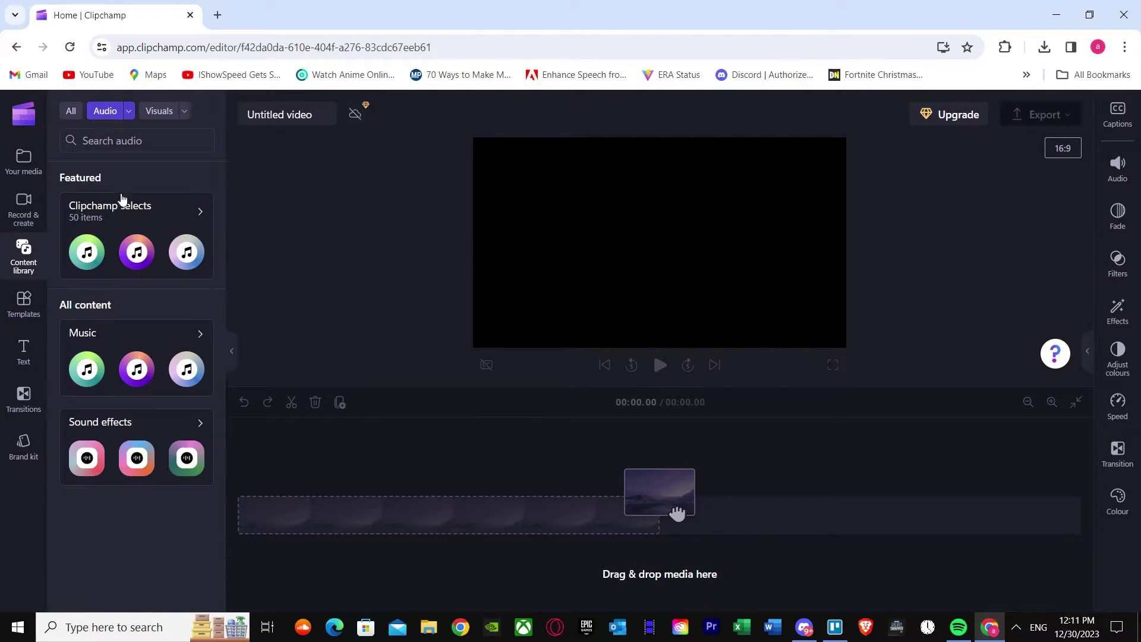
# Check the details of the Rising star track in Clipchamp selects and place All hyped up at the start of the timeline
pyautogui.click(119, 199)
pyautogui.scroll(1, 174, 272)
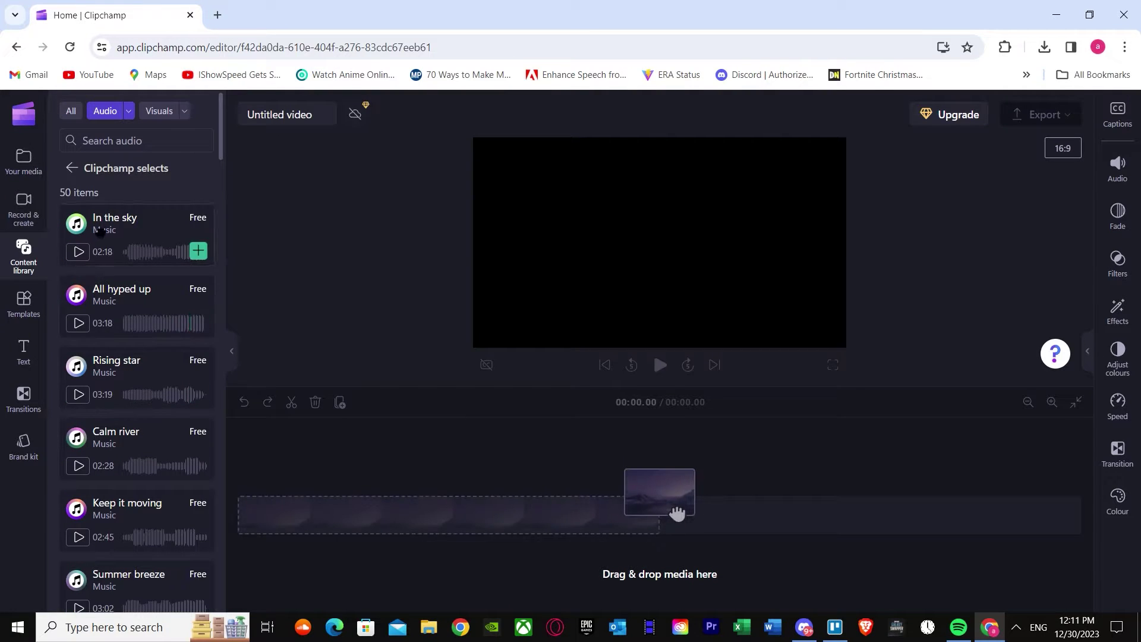
pyautogui.click(113, 367)
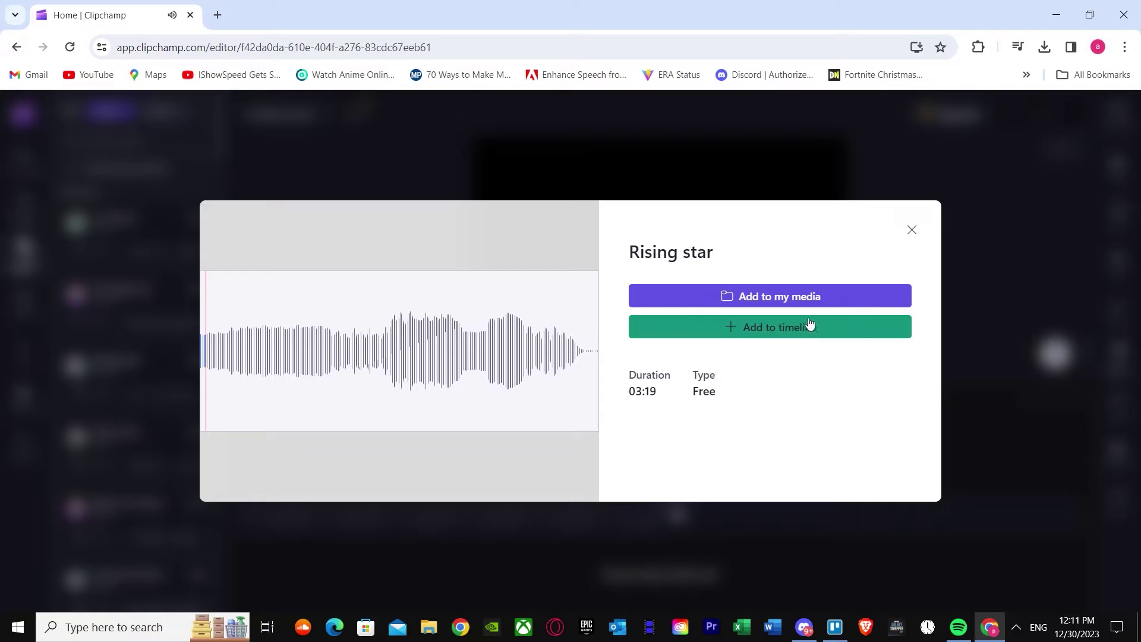
pyautogui.click(794, 333)
pyautogui.click(910, 234)
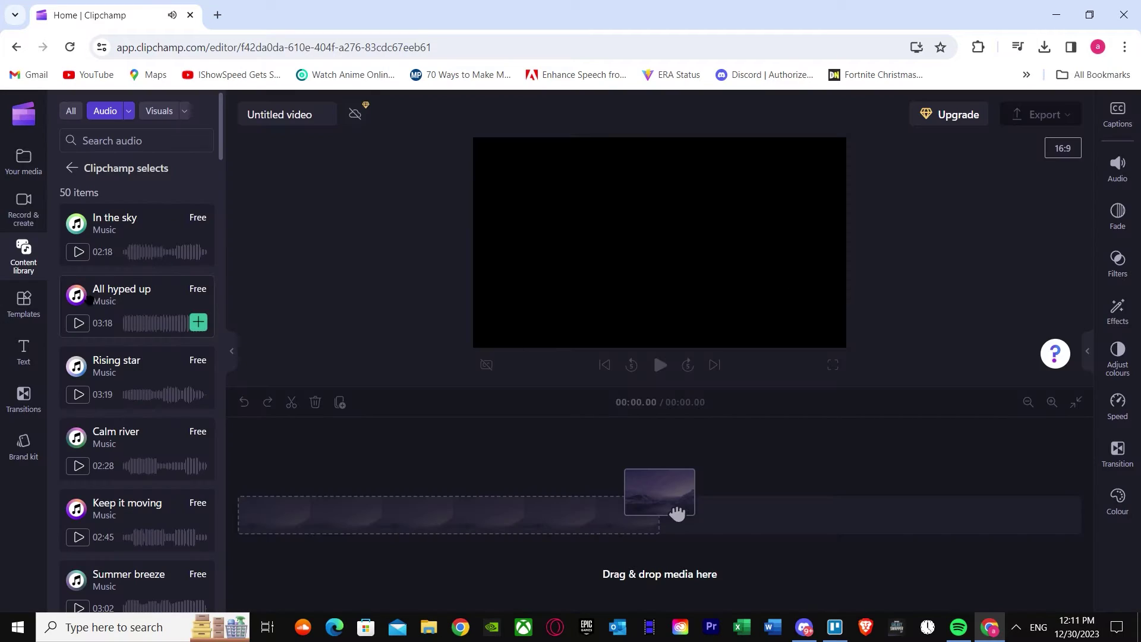
pyautogui.moveTo(137, 300); pyautogui.dragTo(419, 589)
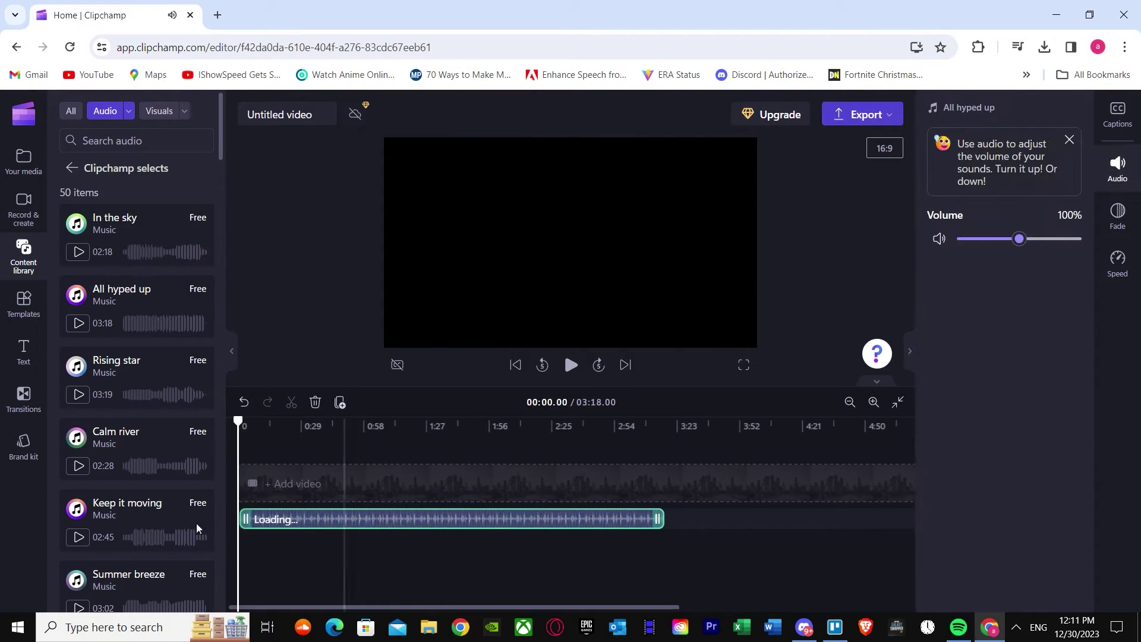
# Place download.jpeg at the start of the video track from the imported media, followed by the POW image download.png
pyautogui.click(293, 475)
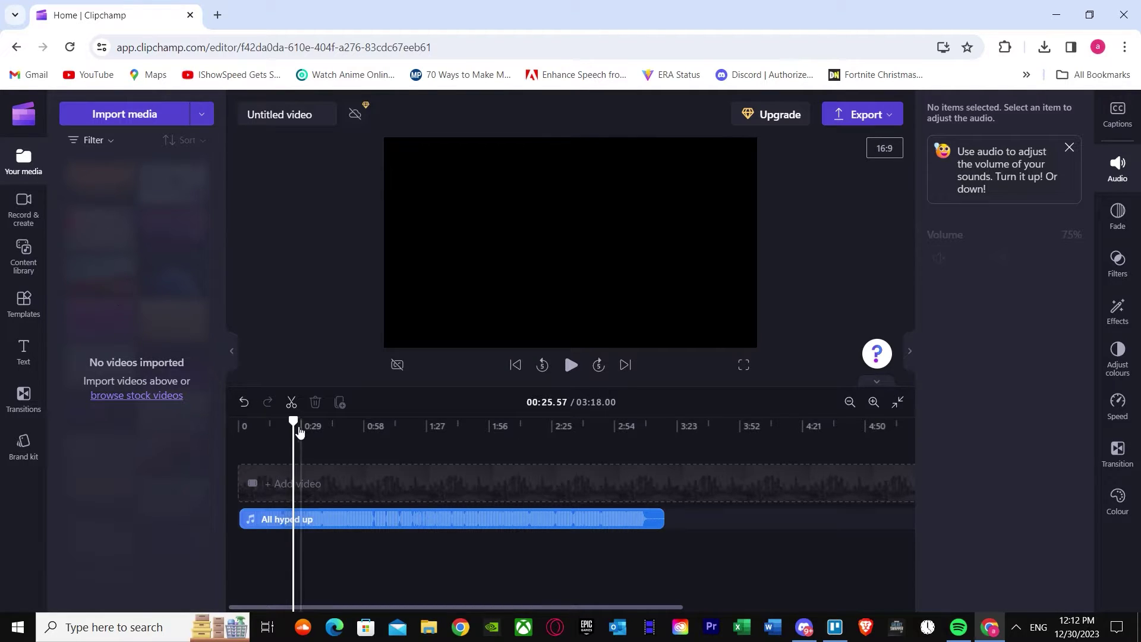
pyautogui.click(25, 169)
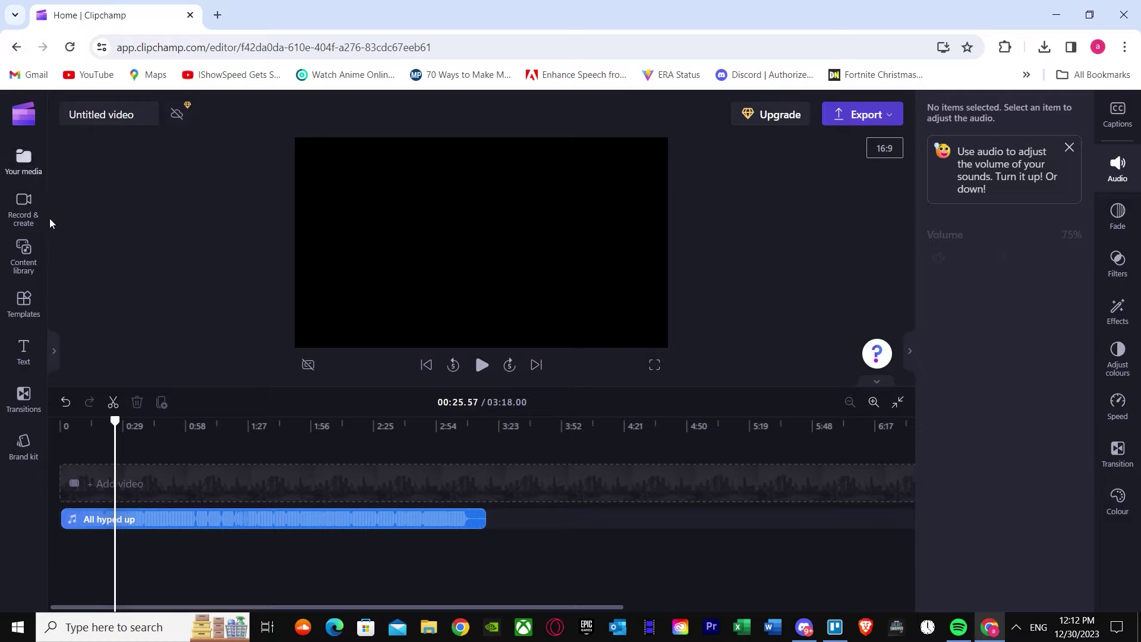
pyautogui.click(54, 356)
pyautogui.moveTo(292, 422); pyautogui.dragTo(225, 423)
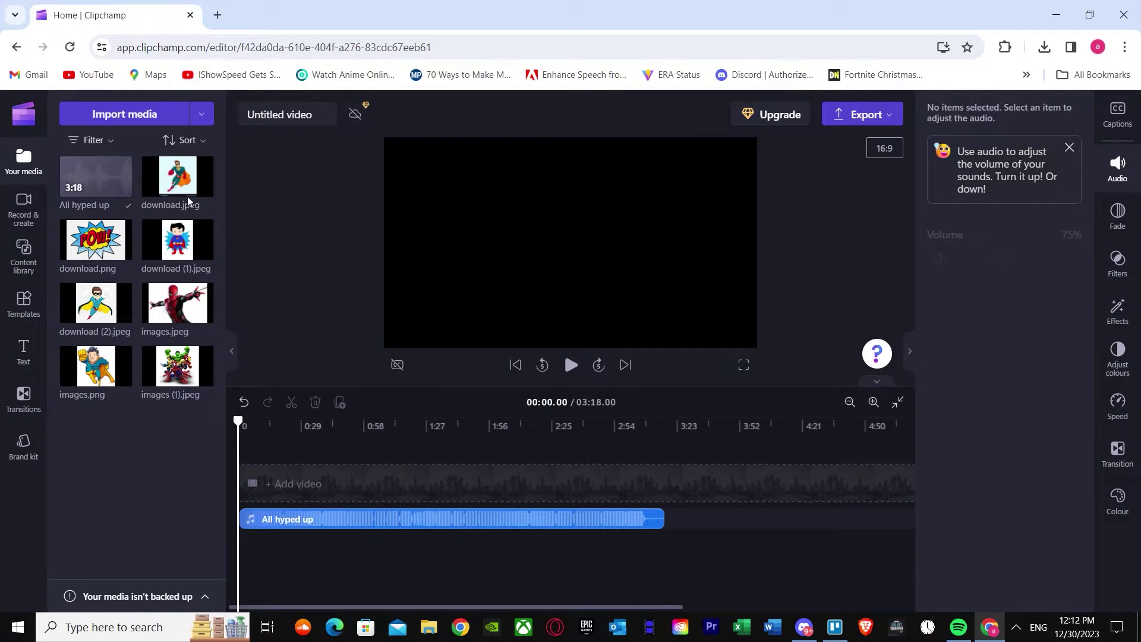
pyautogui.moveTo(184, 202)
pyautogui.moveTo(176, 181); pyautogui.dragTo(260, 492)
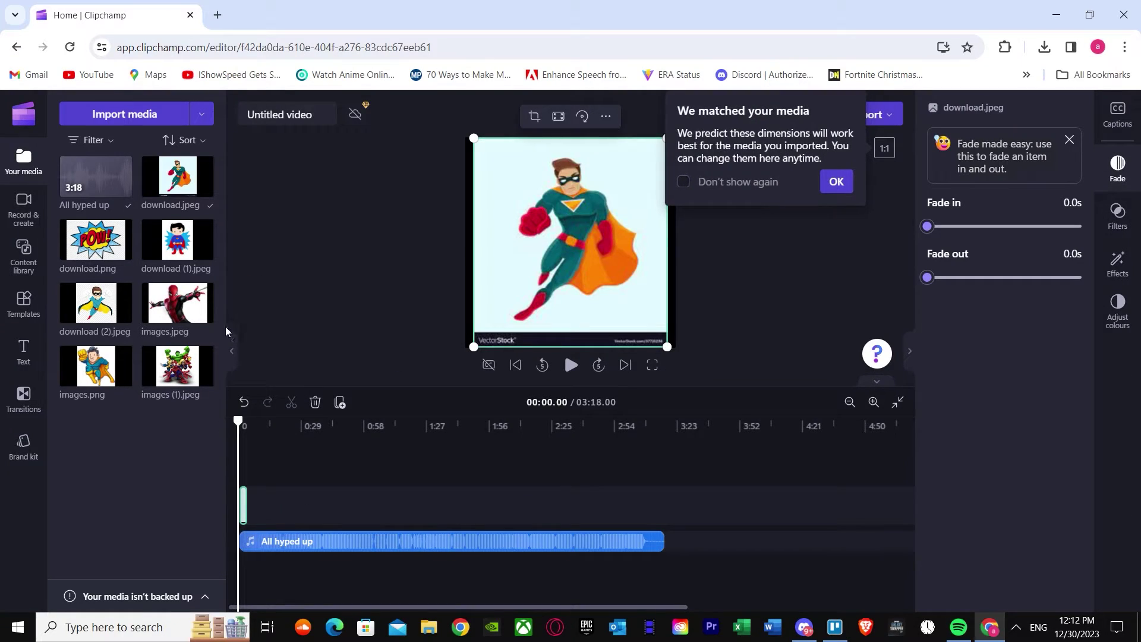
pyautogui.moveTo(95, 240); pyautogui.dragTo(273, 504)
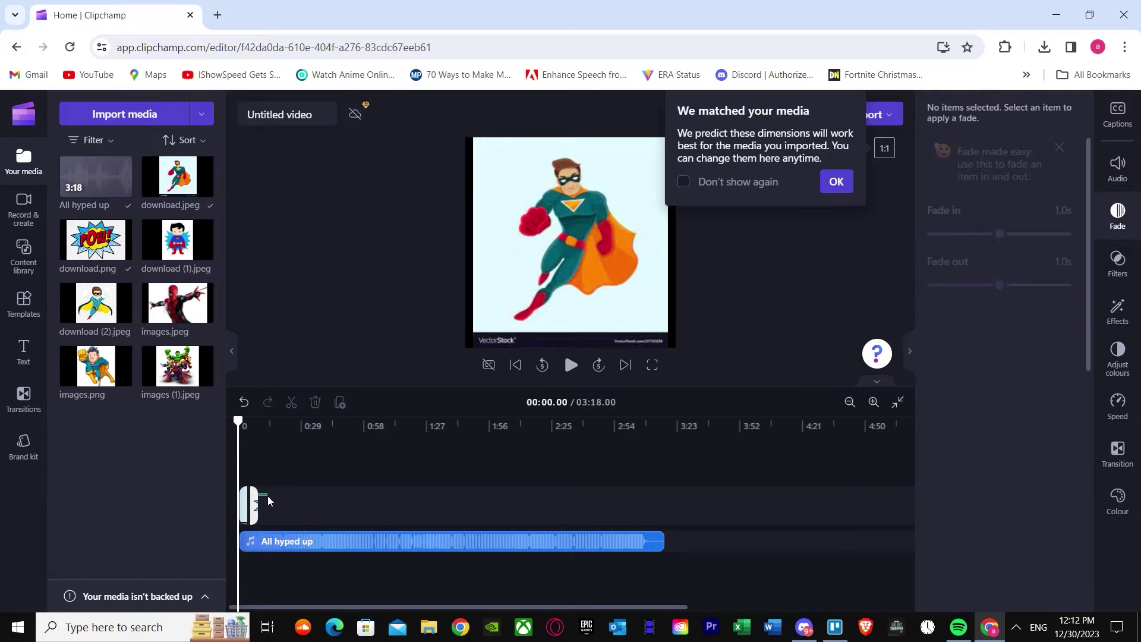
pyautogui.click(264, 498)
pyautogui.moveTo(261, 499)
pyautogui.mouseDown()
pyautogui.moveTo(277, 502)
pyautogui.moveTo(245, 497)
pyautogui.moveTo(265, 505)
pyautogui.moveTo(250, 506)
pyautogui.mouseUp()
pyautogui.click(247, 505)
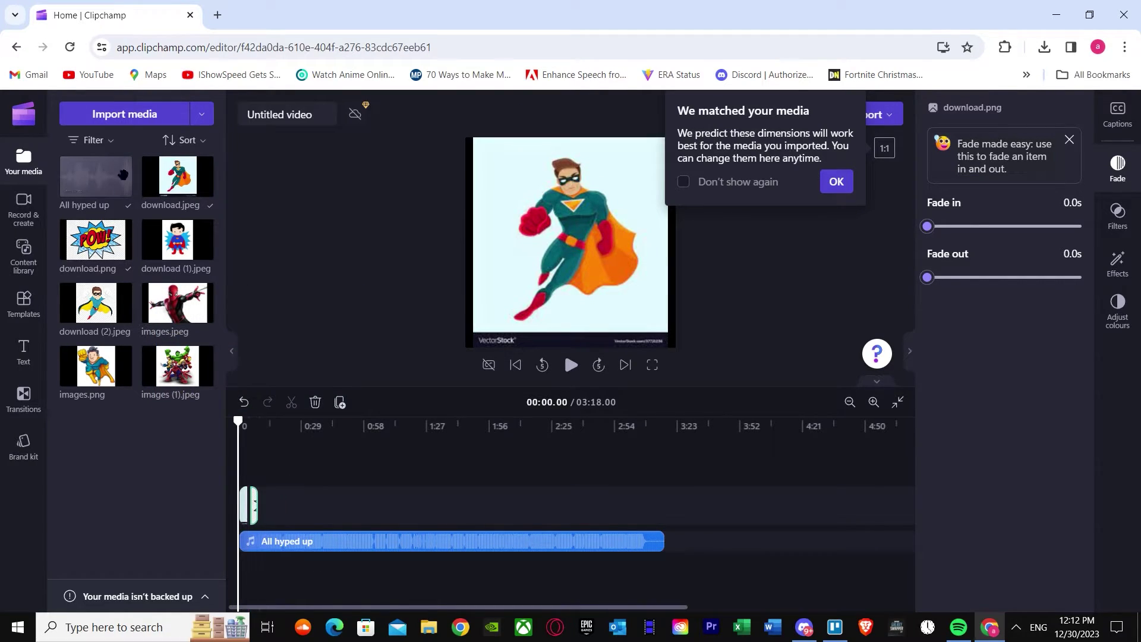
# Insert download (1).jpeg at the front of the video track and append download (2).jpeg, images.jpeg, images.png and images (1).jpeg after the existing clips
pyautogui.moveTo(168, 252); pyautogui.dragTo(246, 504)
pyautogui.moveTo(118, 300); pyautogui.dragTo(252, 505)
pyautogui.moveTo(166, 290); pyautogui.dragTo(279, 505)
pyautogui.moveTo(110, 365); pyautogui.dragTo(327, 502)
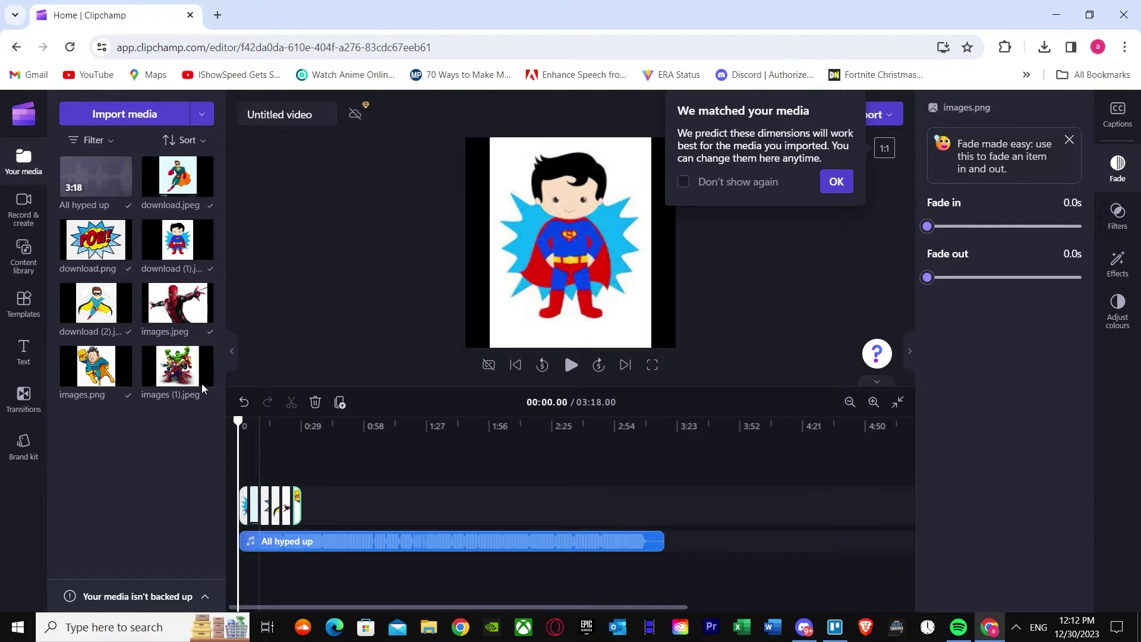
pyautogui.moveTo(177, 366); pyautogui.dragTo(328, 502)
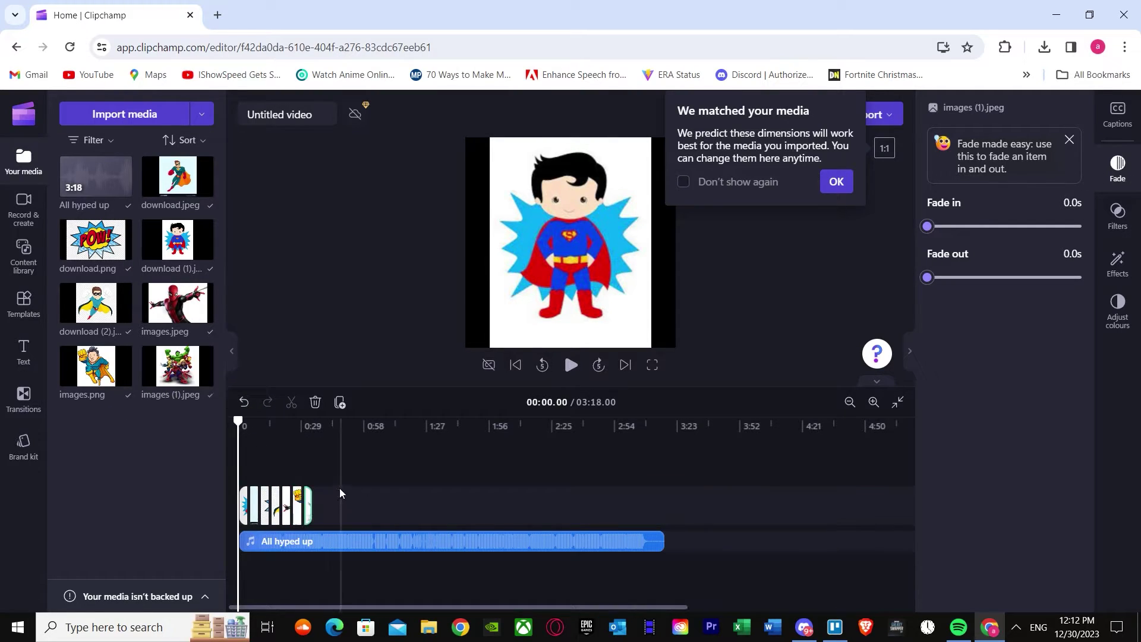
# Trim the end of the All hyped up music clip to about 48.67 s and select the last image clip
pyautogui.moveTo(662, 541); pyautogui.dragTo(340, 552)
pyautogui.click(313, 517)
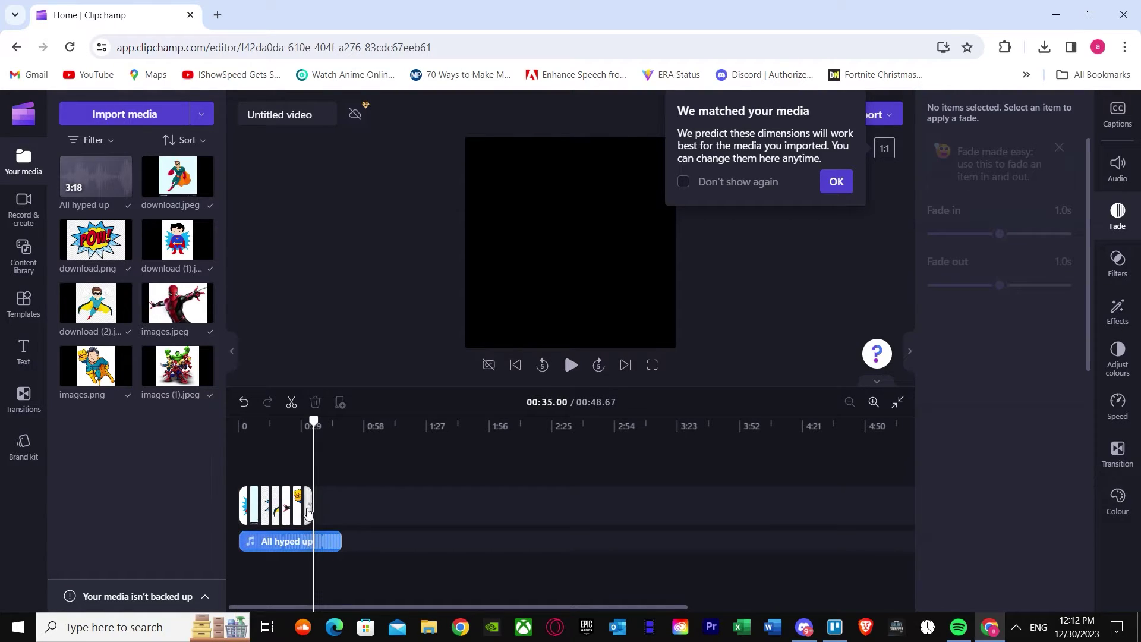
pyautogui.click(307, 512)
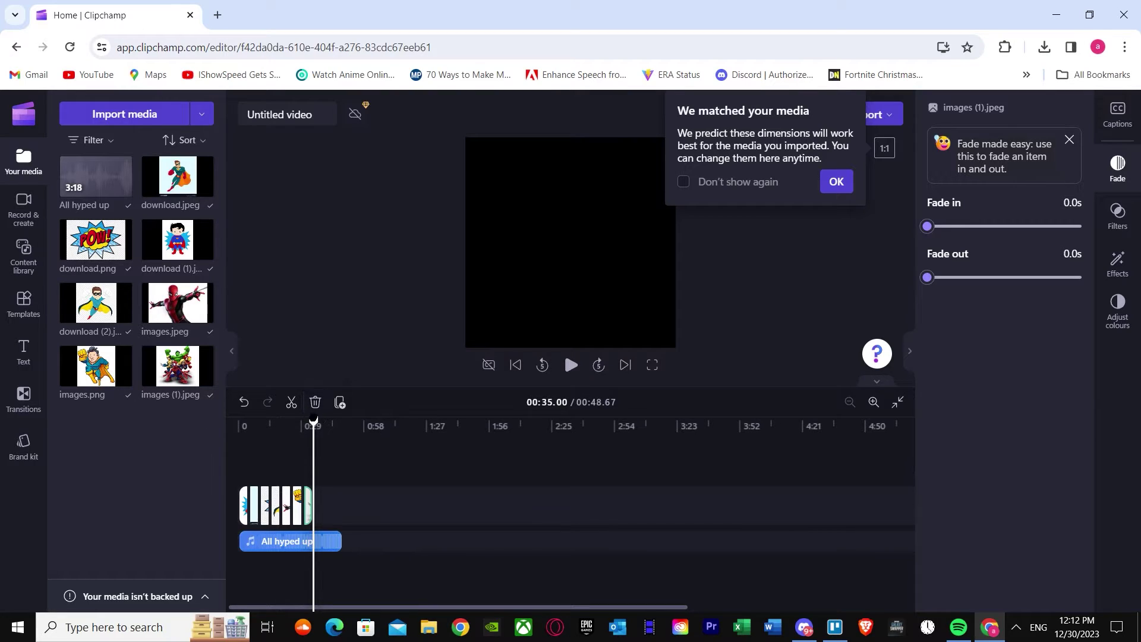
# Play the image sequence with its music from the start, pausing at intervals, up to the Spider-Man image
pyautogui.moveTo(313, 421); pyautogui.dragTo(238, 421)
pyautogui.click(571, 367)
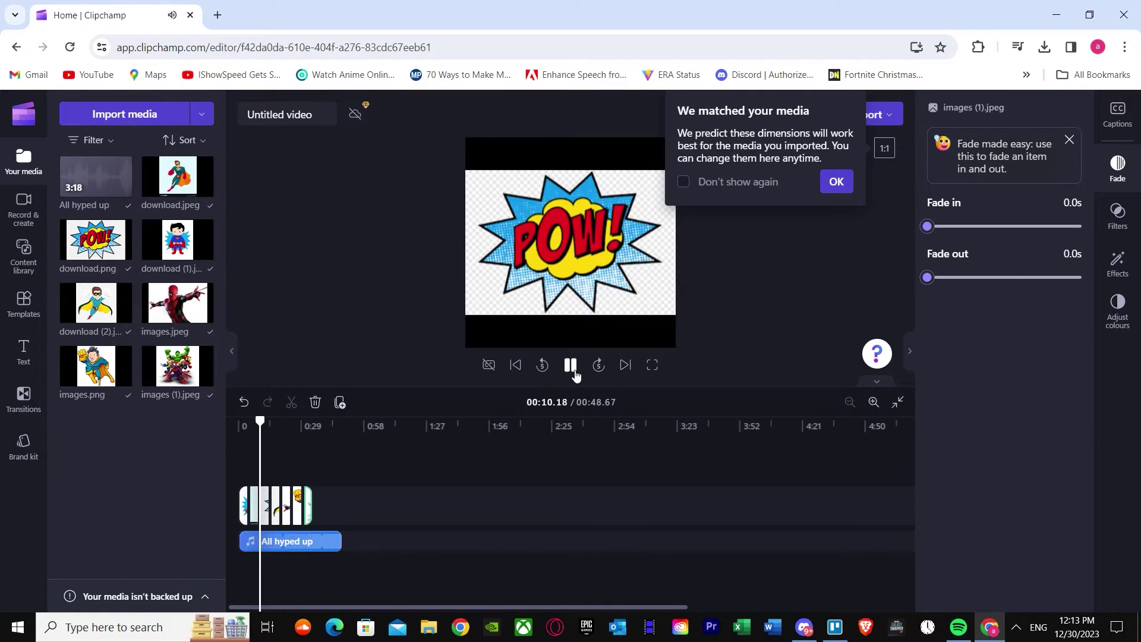
pyautogui.click(571, 365)
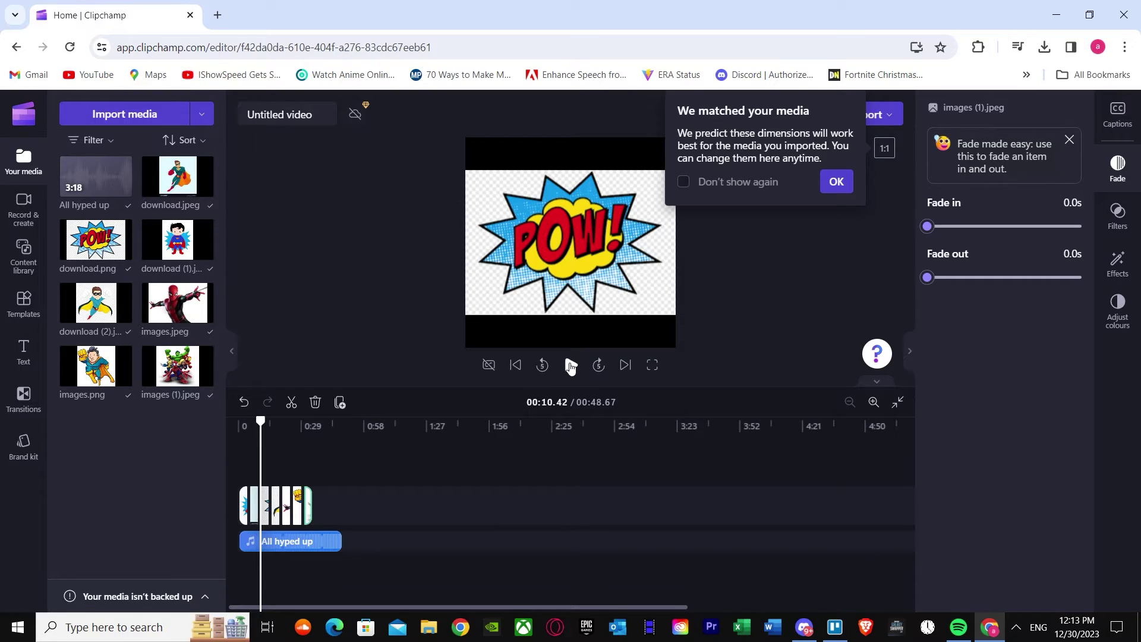
pyautogui.click(570, 365)
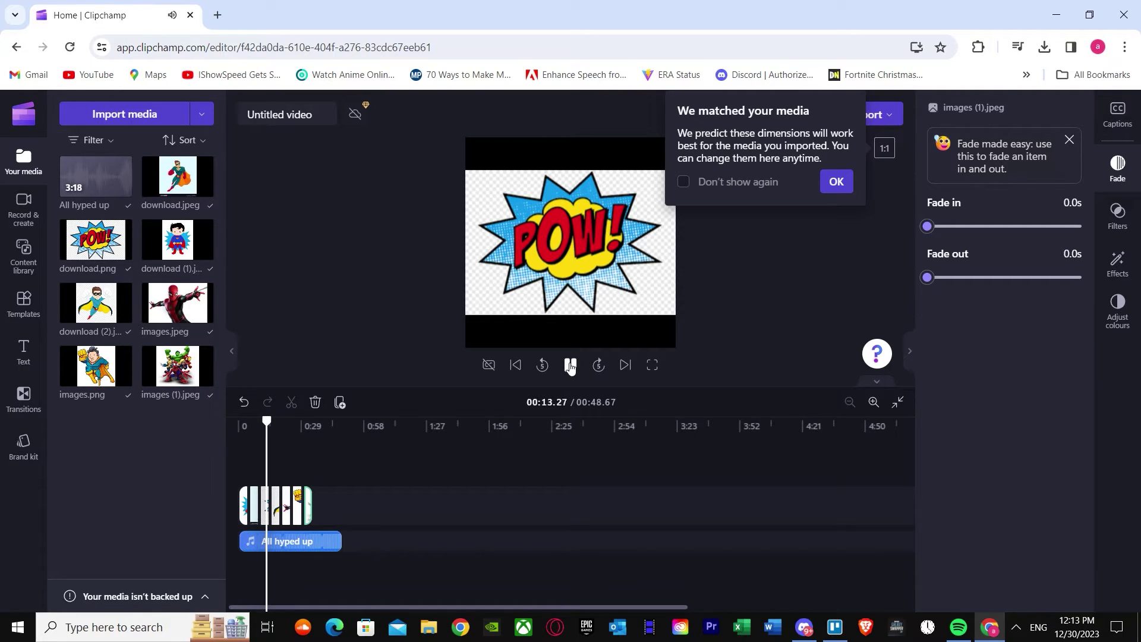
pyautogui.click(571, 365)
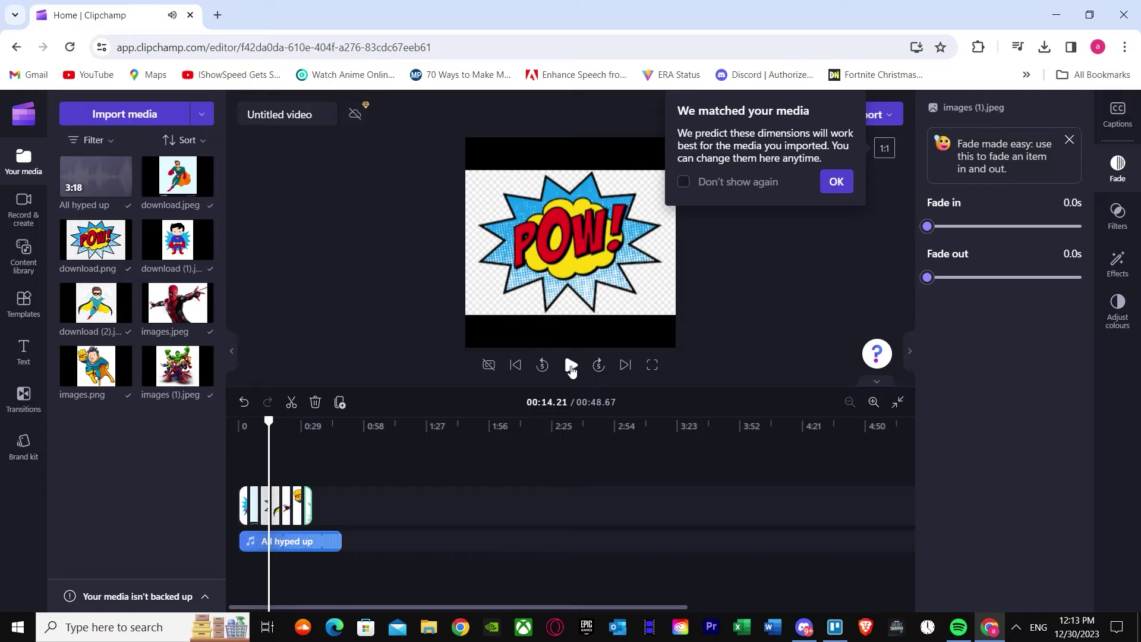
pyautogui.click(572, 369)
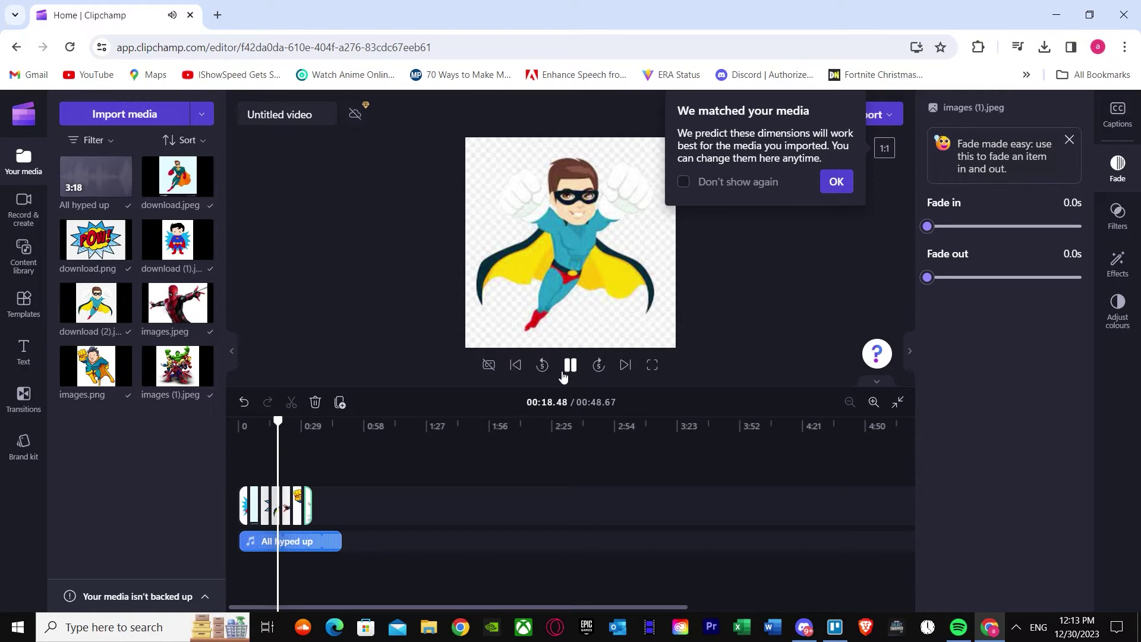
pyautogui.click(567, 366)
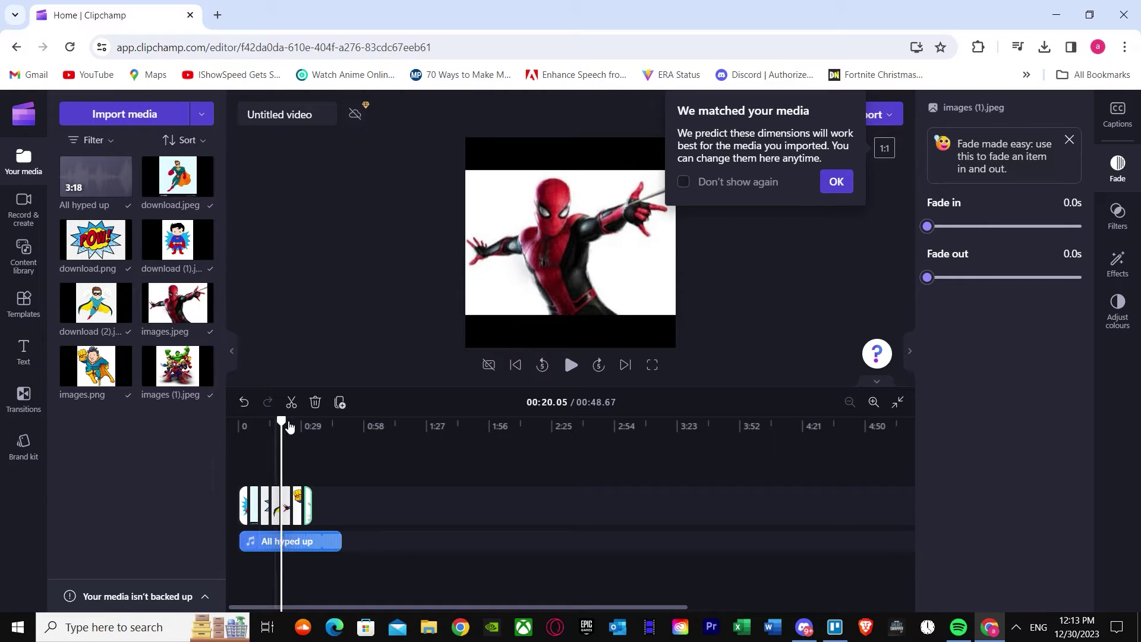
# Add a Circular title above the first image near the start of the timeline and set its text to SUPER HEROES
pyautogui.moveTo(282, 423); pyautogui.dragTo(241, 423)
pyautogui.click(20, 362)
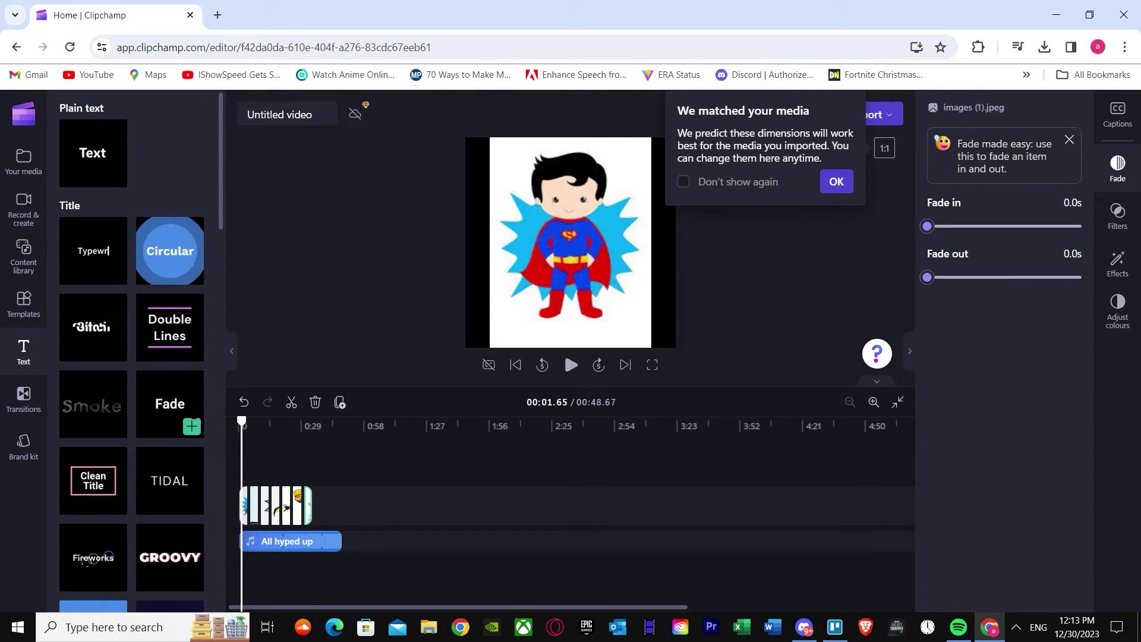
pyautogui.moveTo(169, 255); pyautogui.dragTo(250, 501)
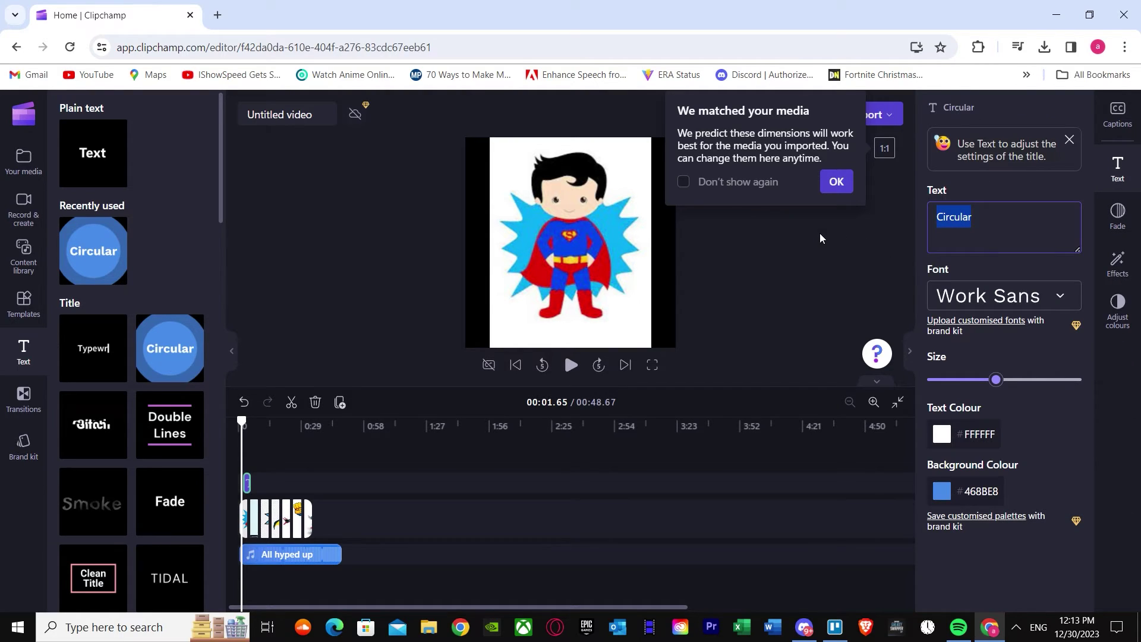
pyautogui.press('BackSpace')
pyautogui.write('SU')
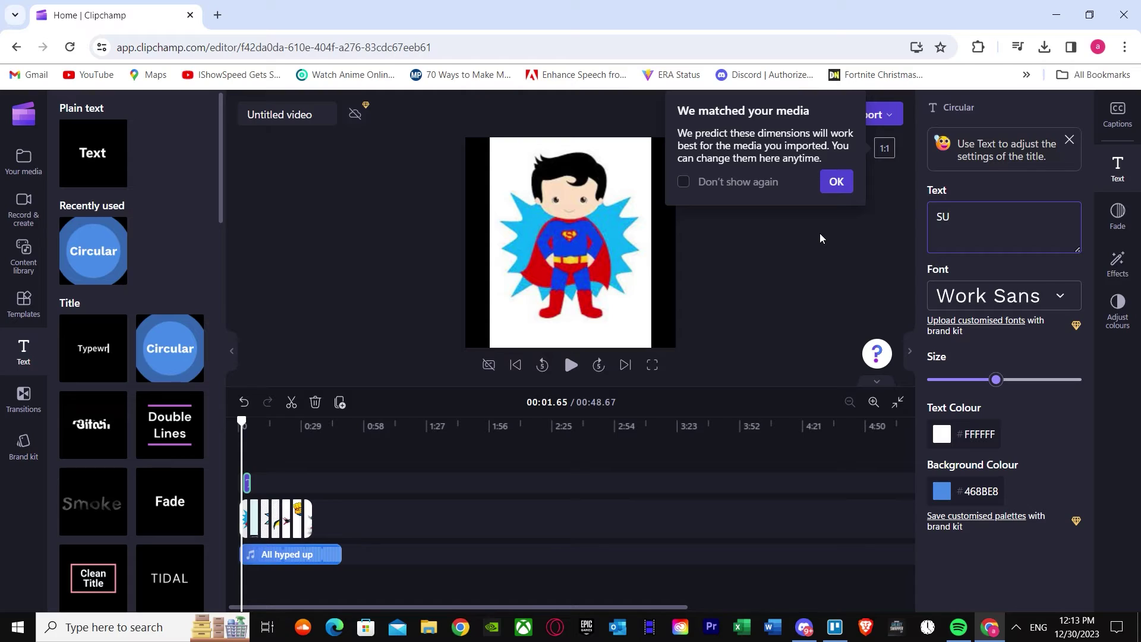
pyautogui.write('PER HEROES')
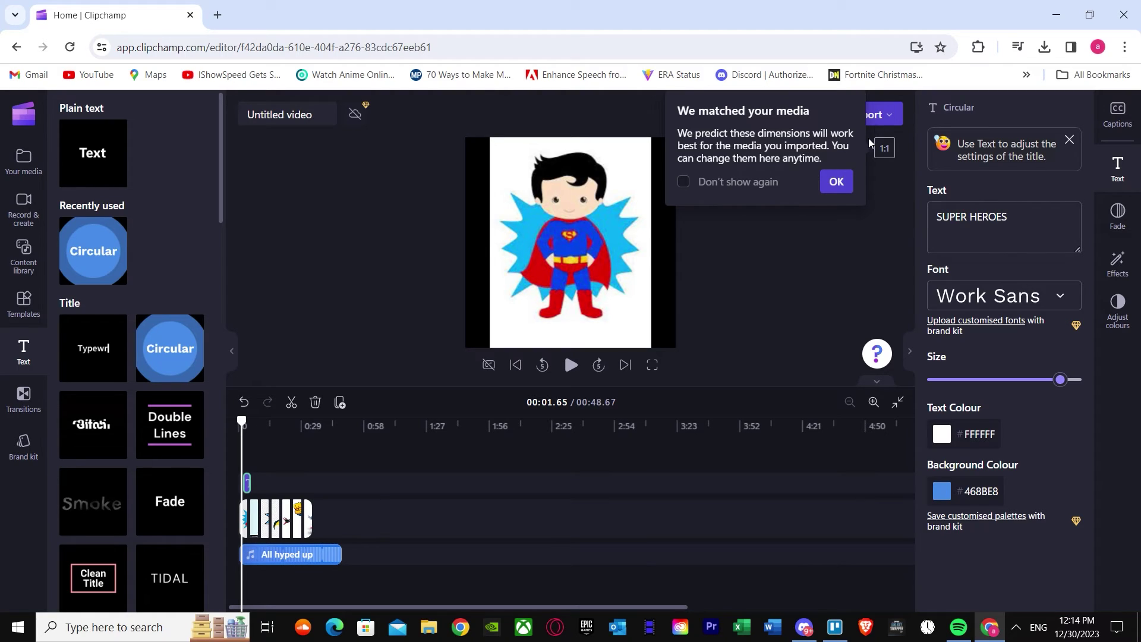
# Dismiss the media dimensions notice, reduce the title's text size so SUPER HEROES fits the frame, and play the result
pyautogui.click(837, 181)
pyautogui.click(572, 364)
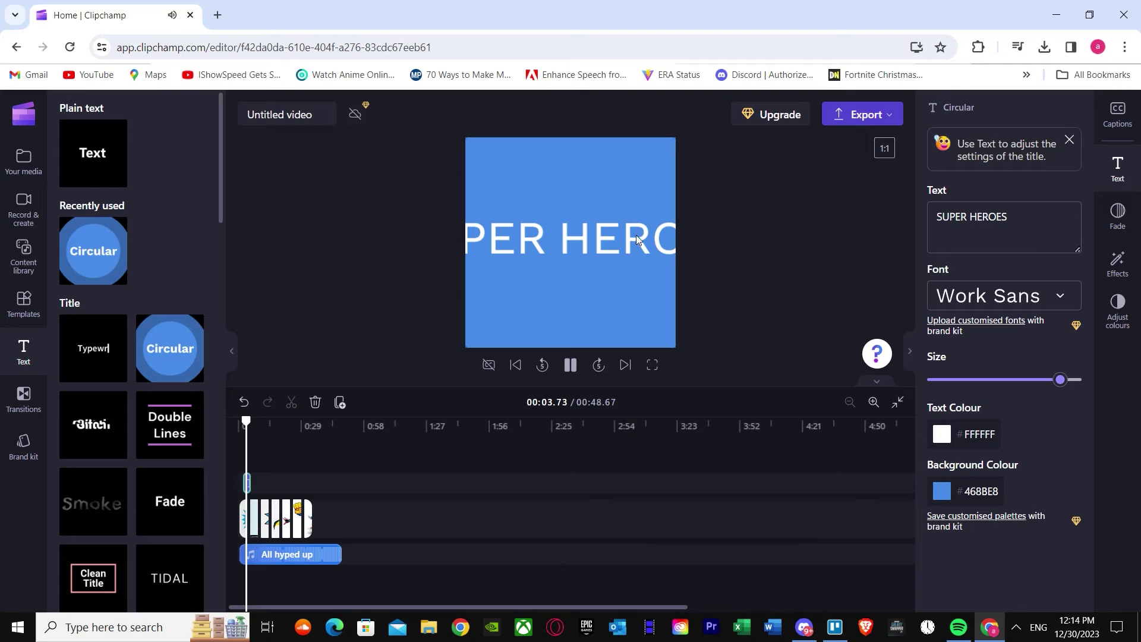
pyautogui.moveTo(1060, 379); pyautogui.dragTo(954, 385)
pyautogui.click(245, 422)
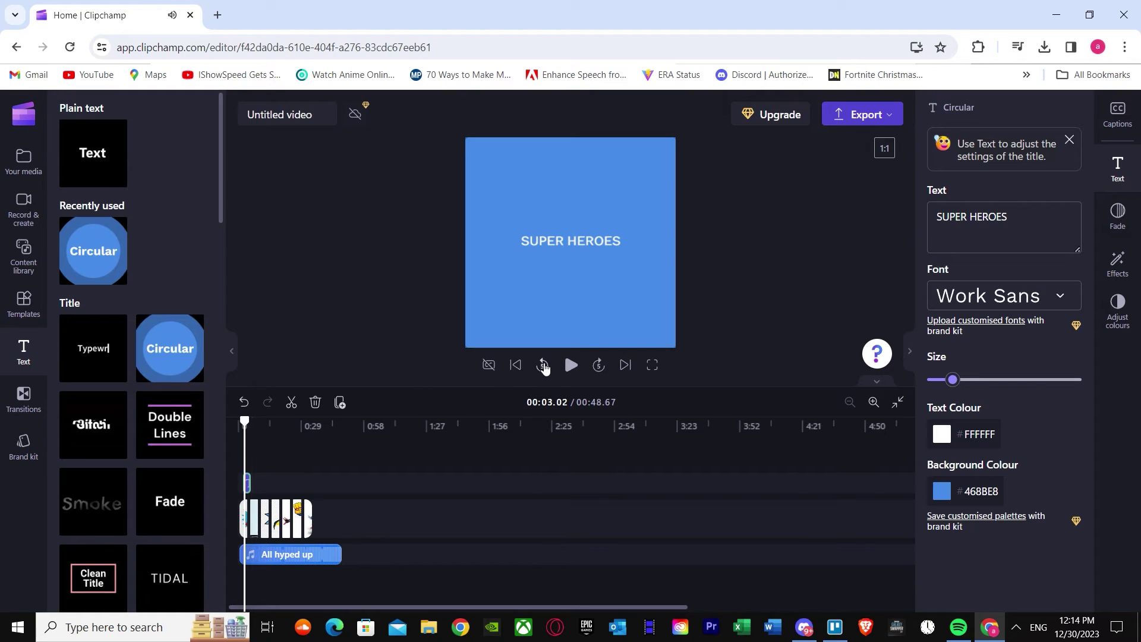
pyautogui.rightClick(571, 366)
pyautogui.click(400, 334)
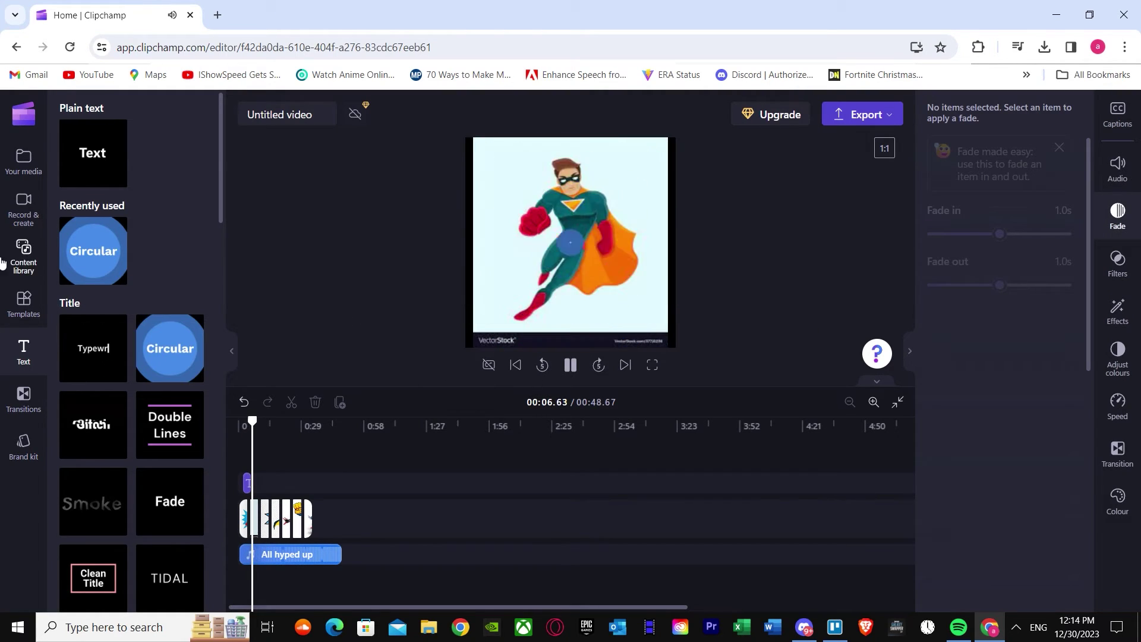
# Add a Liquid streaks transition between the POW! image and the following flying superhero image, and play across it to preview
pyautogui.click(22, 393)
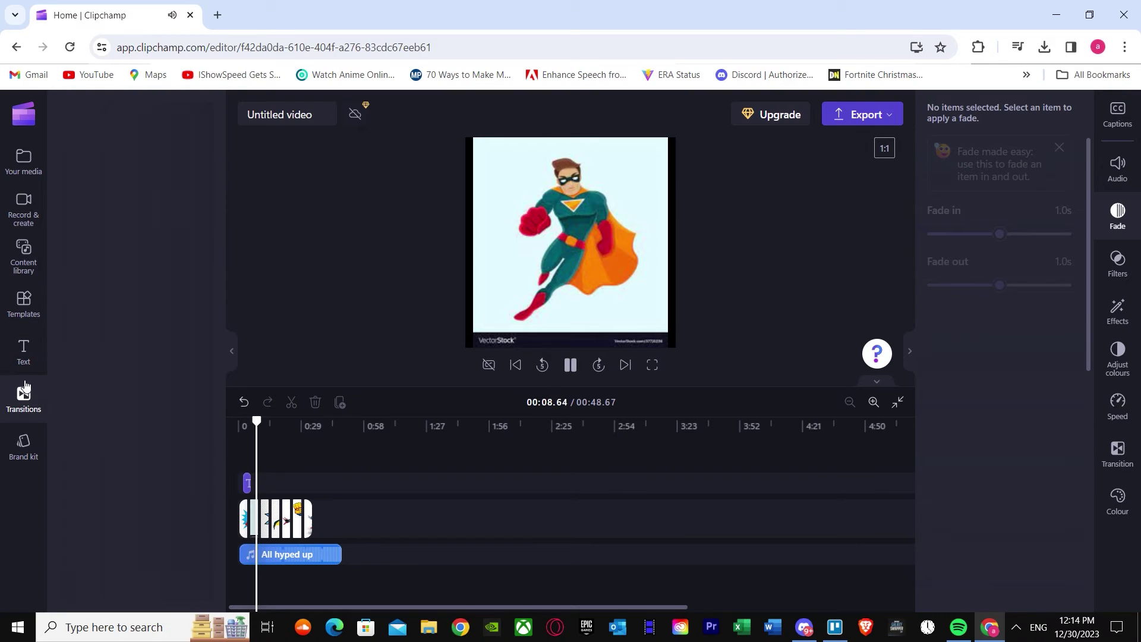
pyautogui.click(570, 366)
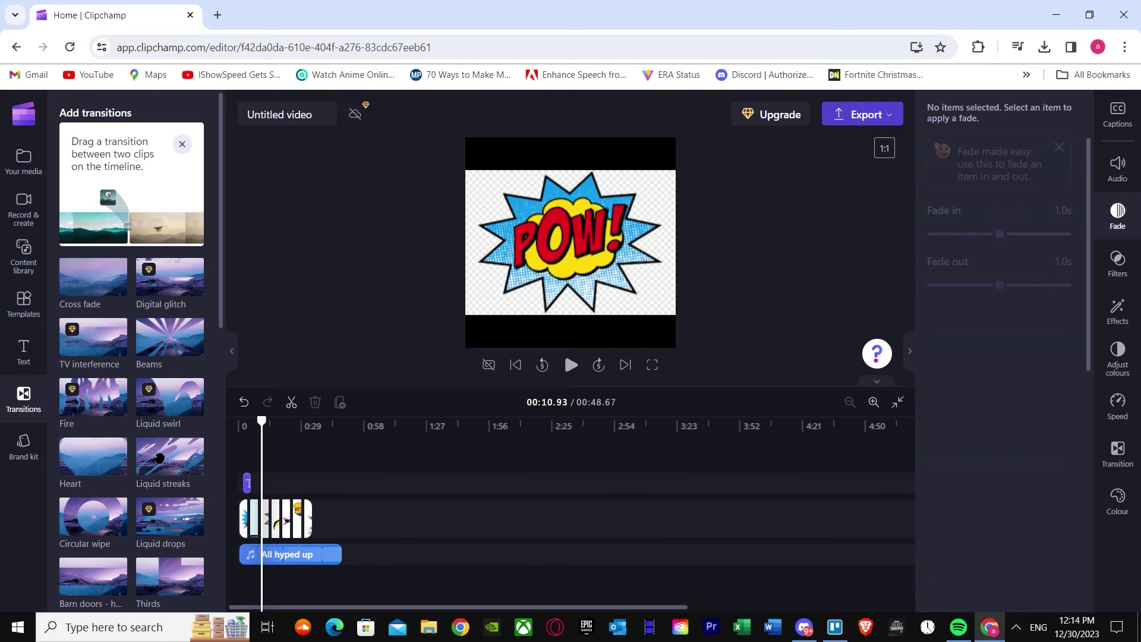
pyautogui.moveTo(97, 459)
pyautogui.mouseDown()
pyautogui.moveTo(268, 523)
pyautogui.moveTo(281, 517)
pyautogui.mouseUp()
pyautogui.moveTo(262, 420); pyautogui.dragTo(267, 420)
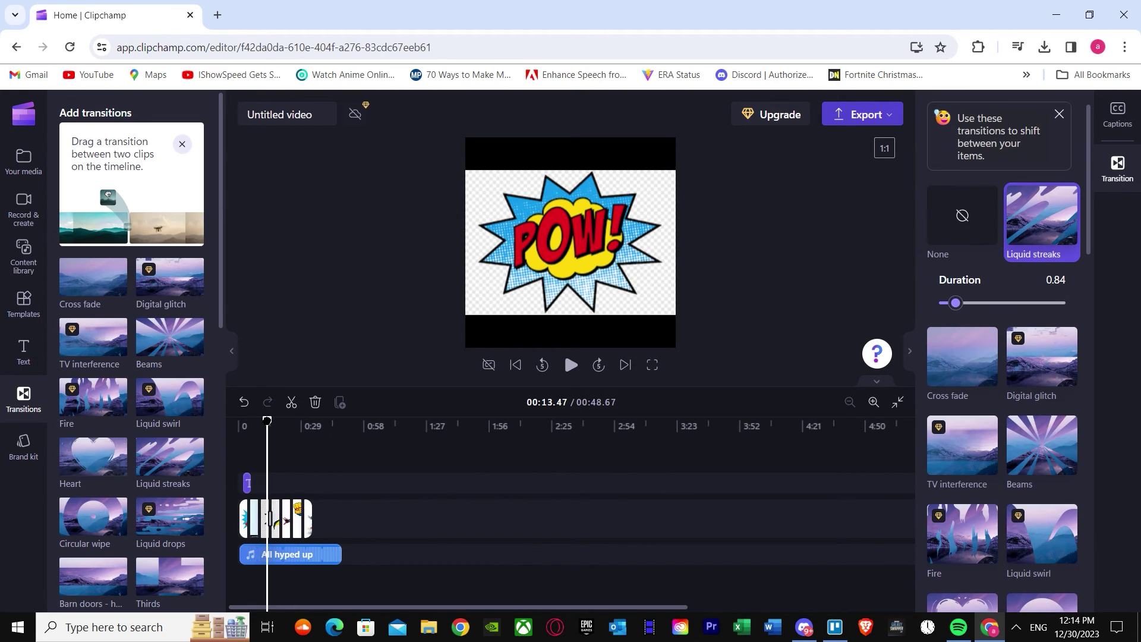
pyautogui.click(570, 365)
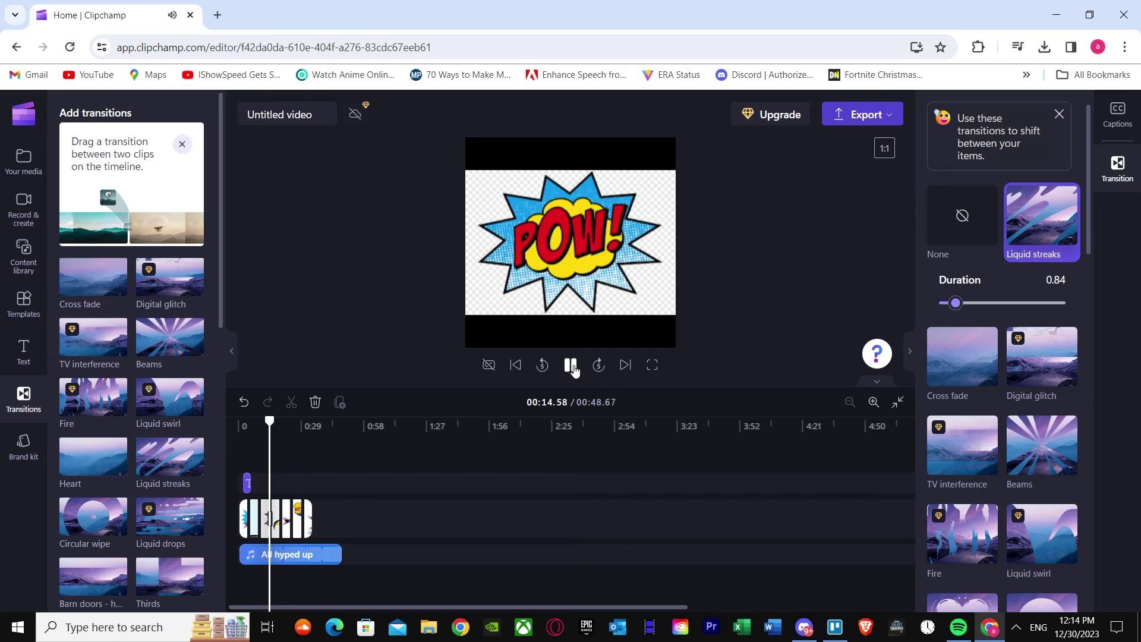
pyautogui.click(571, 365)
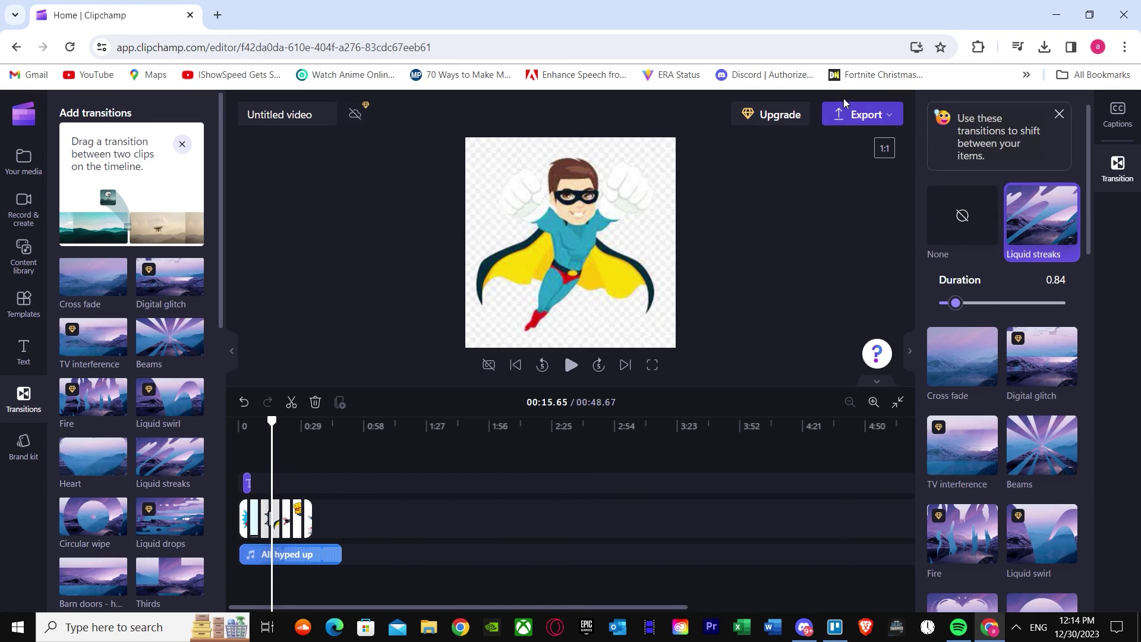
# Export the video in 1080p quality, open the downloaded MP4 in Media Player to check it, and close the player
pyautogui.click(859, 114)
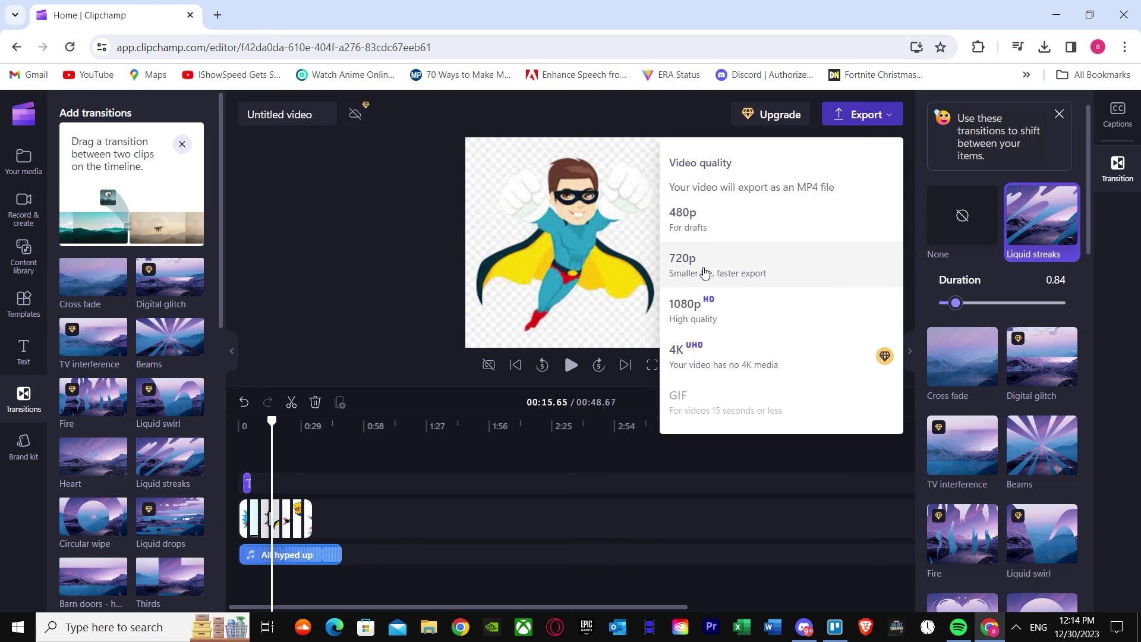
pyautogui.click(740, 314)
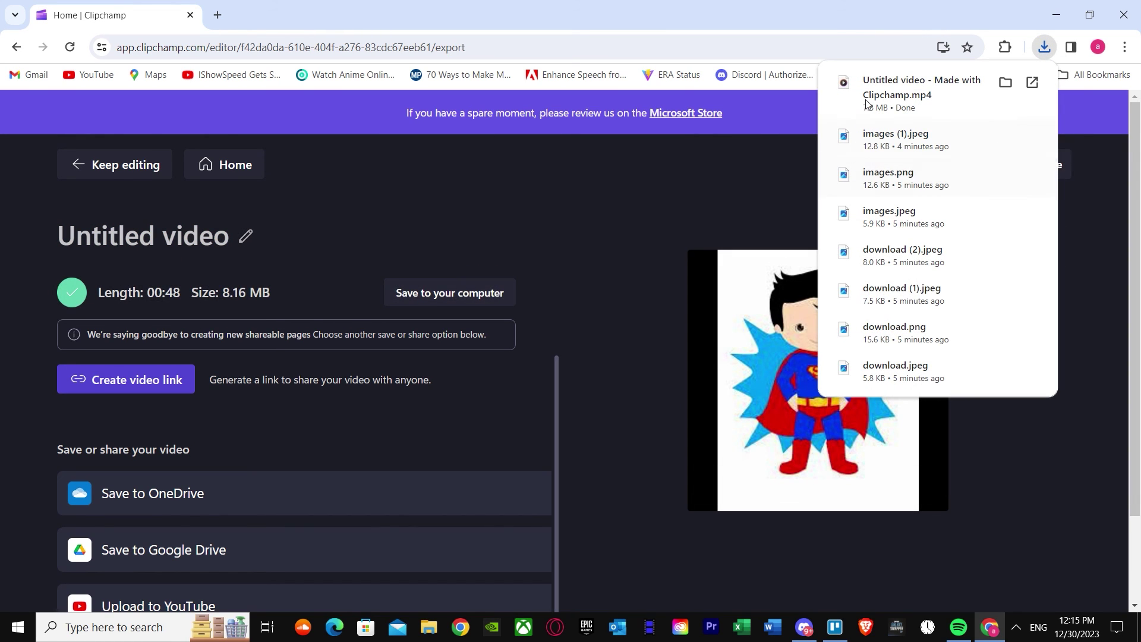
pyautogui.click(874, 95)
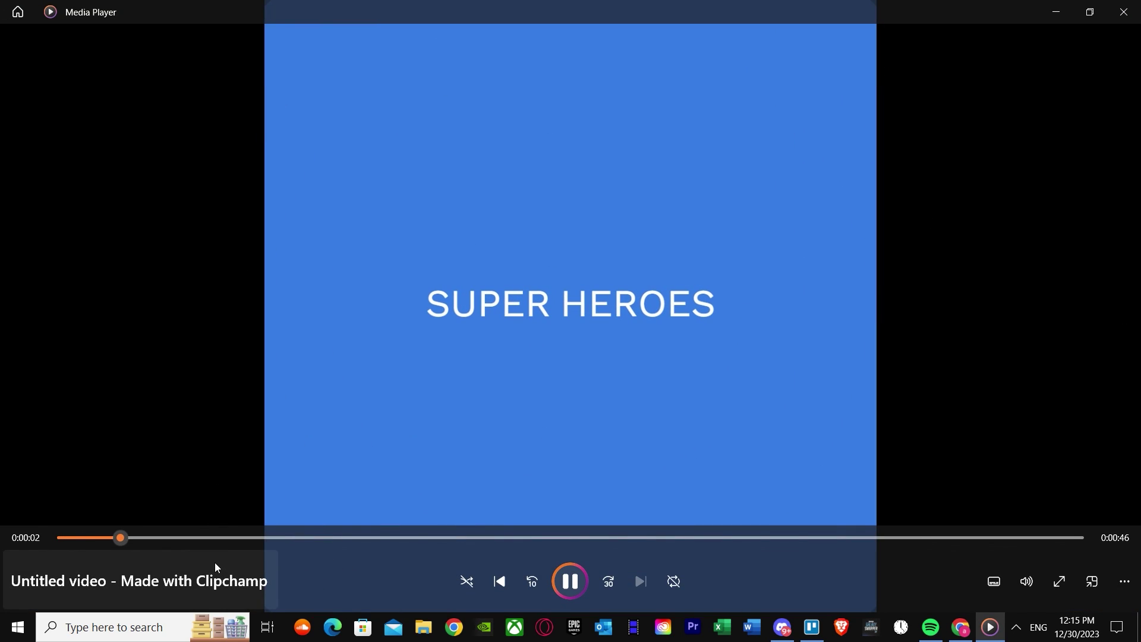
pyautogui.click(1124, 12)
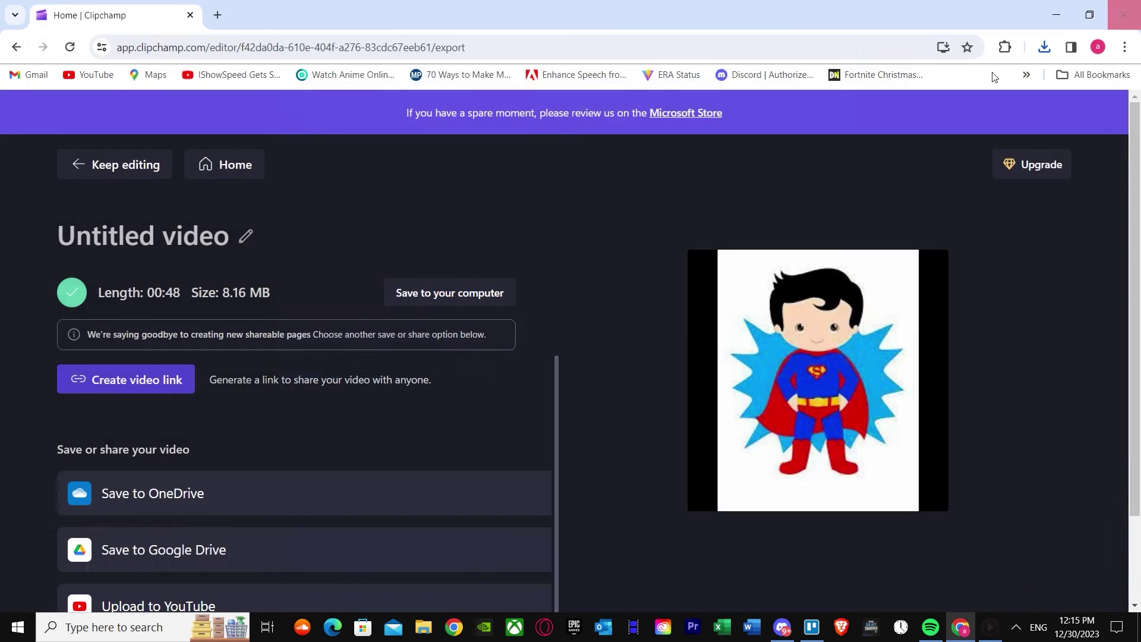